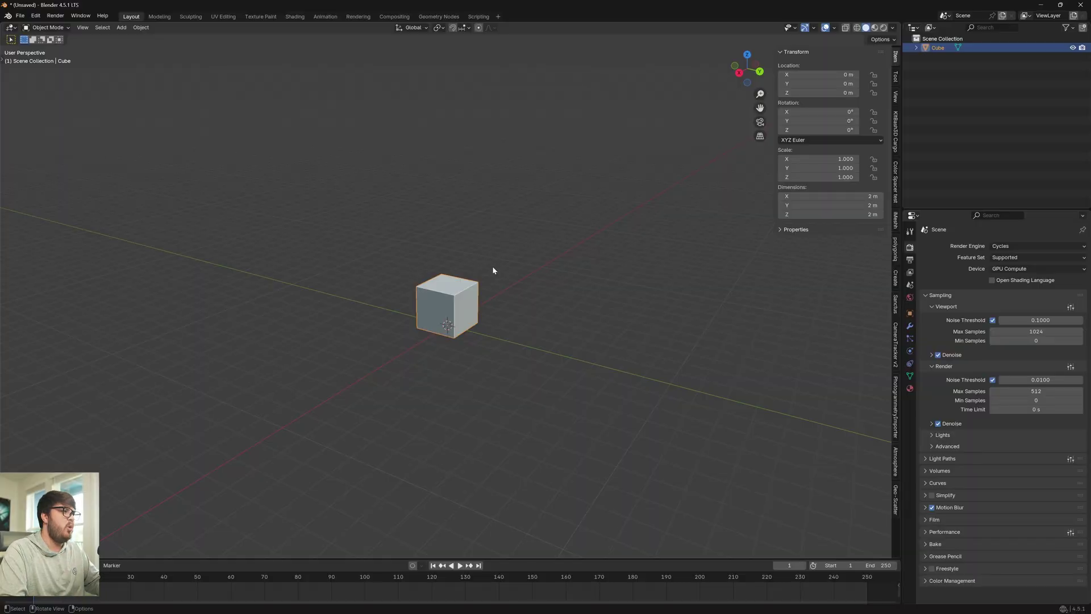
# Step: Add the Motion Tracking workspace, load clip A001_08031013_C019.MOV, and fit the scene range to 229 frames
pyautogui.click(498, 17)
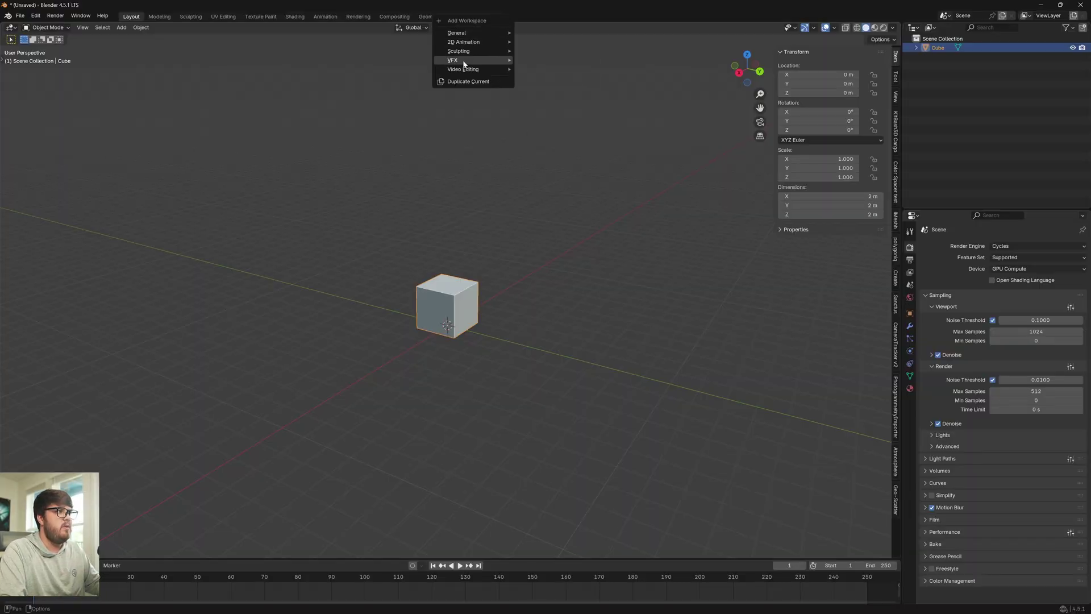
pyautogui.moveTo(478, 60)
pyautogui.click(540, 80)
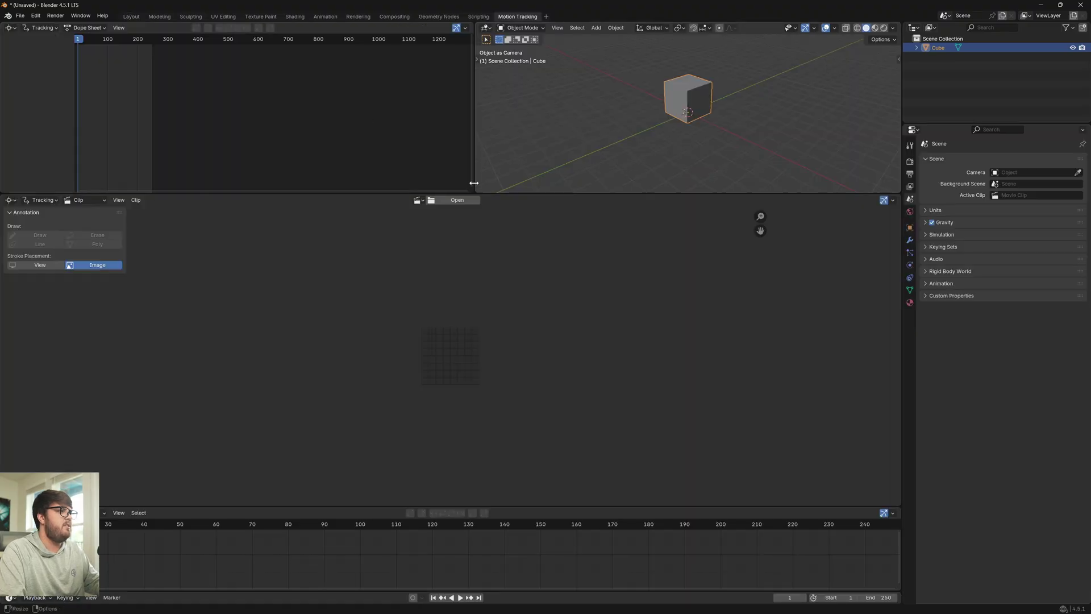
pyautogui.click(454, 203)
pyautogui.click(380, 235)
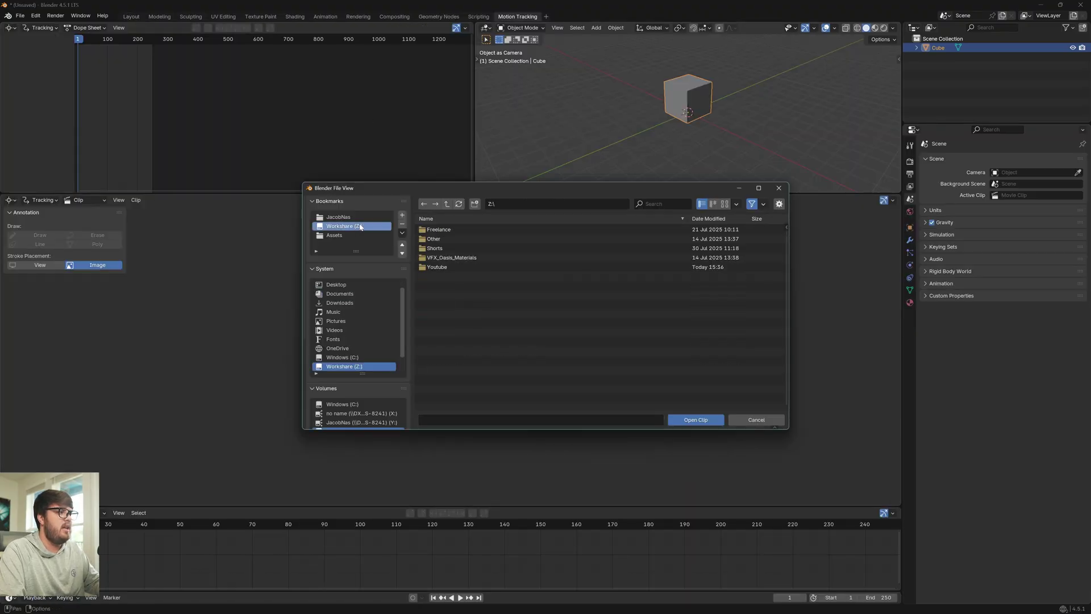
pyautogui.doubleClick(441, 267)
pyautogui.doubleClick(500, 239)
pyautogui.moveTo(550, 192); pyautogui.dragTo(550, 178)
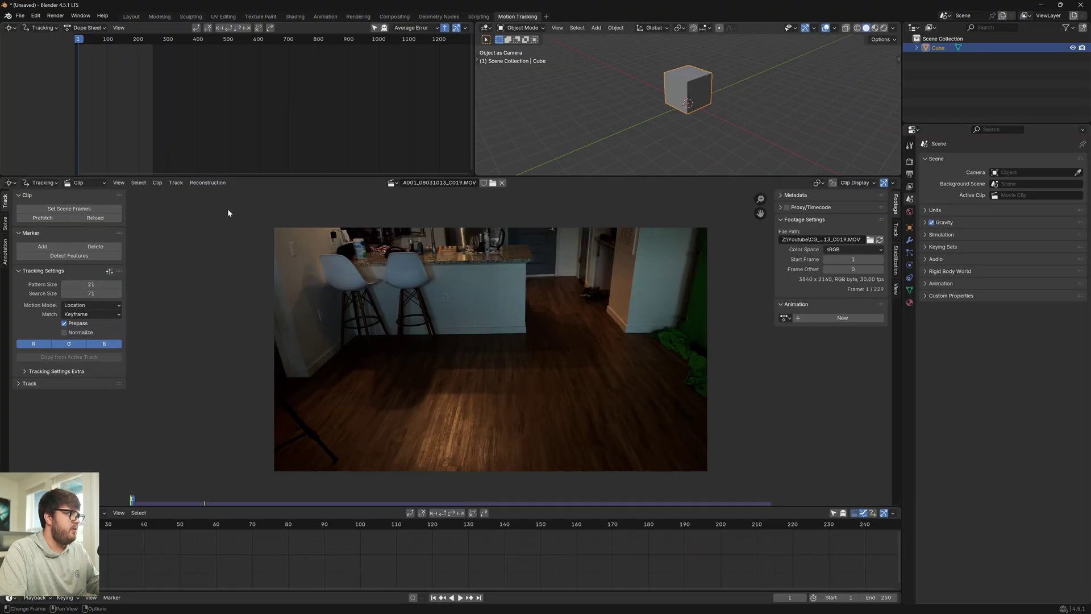
pyautogui.click(78, 208)
# Step: Set tracking to match the previous frame, enable Normalize, and set correlation to 0.9
pyautogui.click(53, 221)
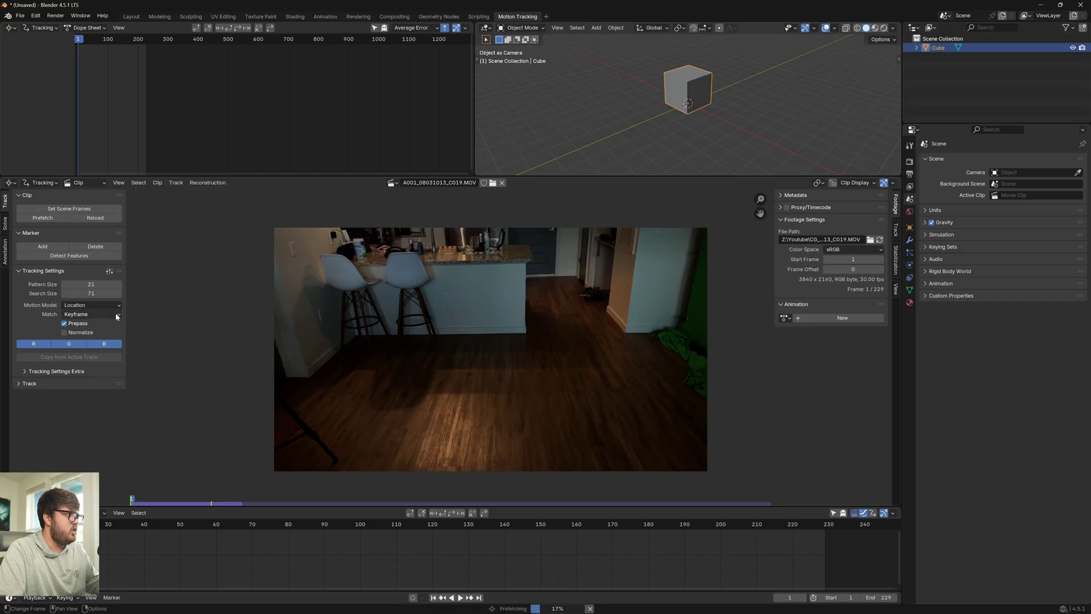
pyautogui.click(77, 314)
pyautogui.click(79, 336)
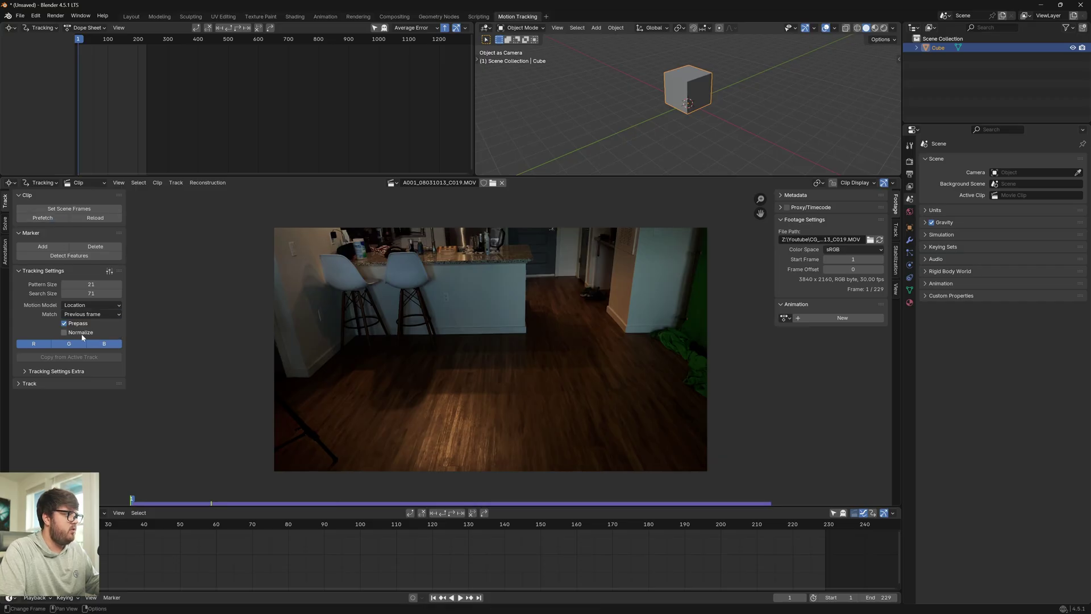
pyautogui.click(56, 371)
pyautogui.doubleClick(91, 396)
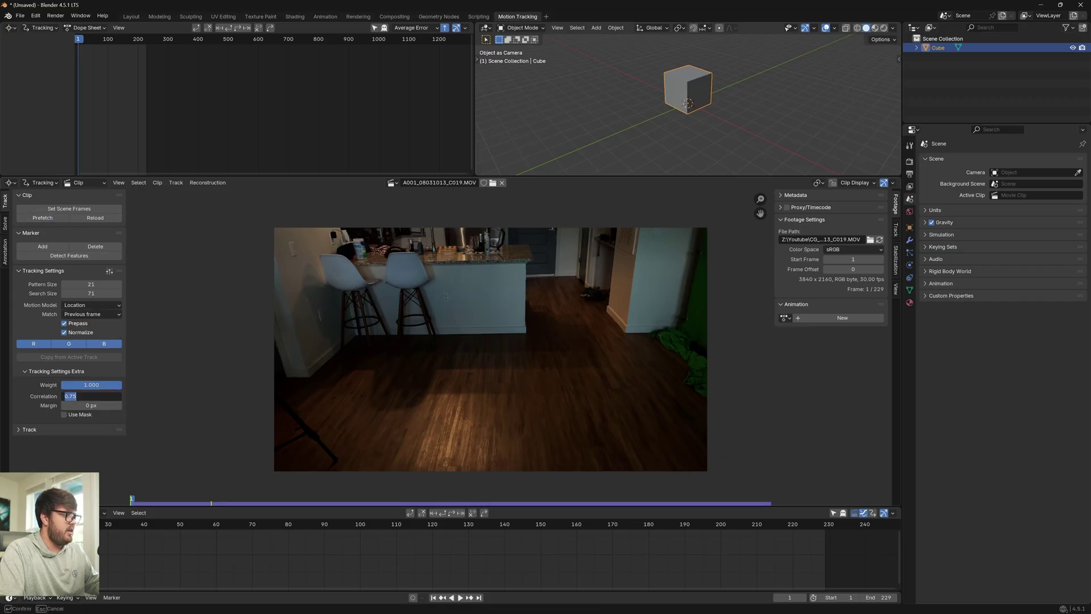
pyautogui.write('.9')
pyautogui.press('Return')
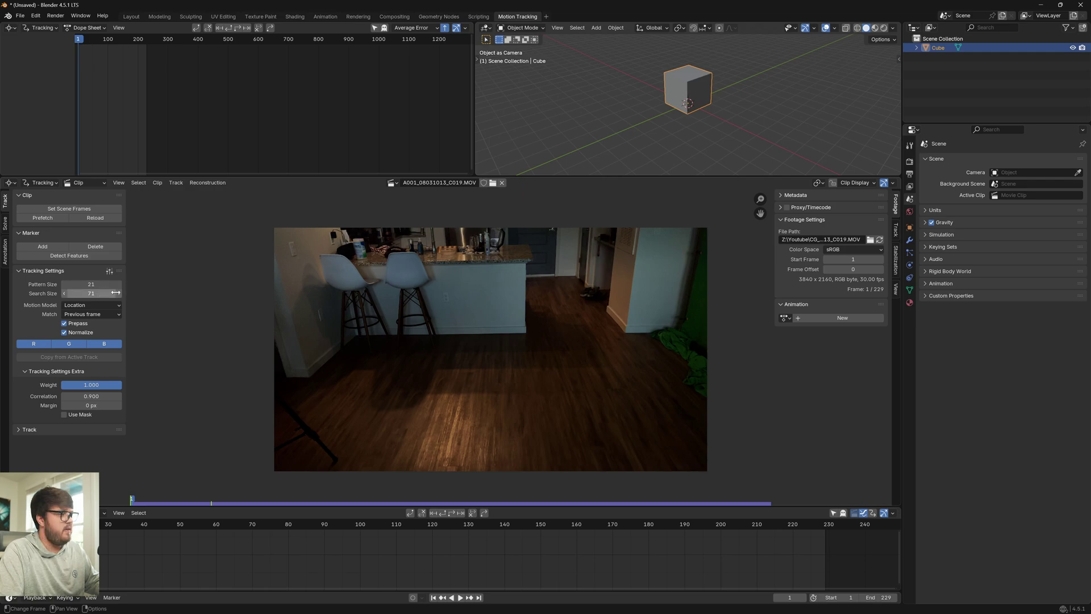
# Step: Set the tracking pattern size to 42 and the search size to 142
pyautogui.doubleClick(91, 284)
pyautogui.write('42')
pyautogui.press('Return')
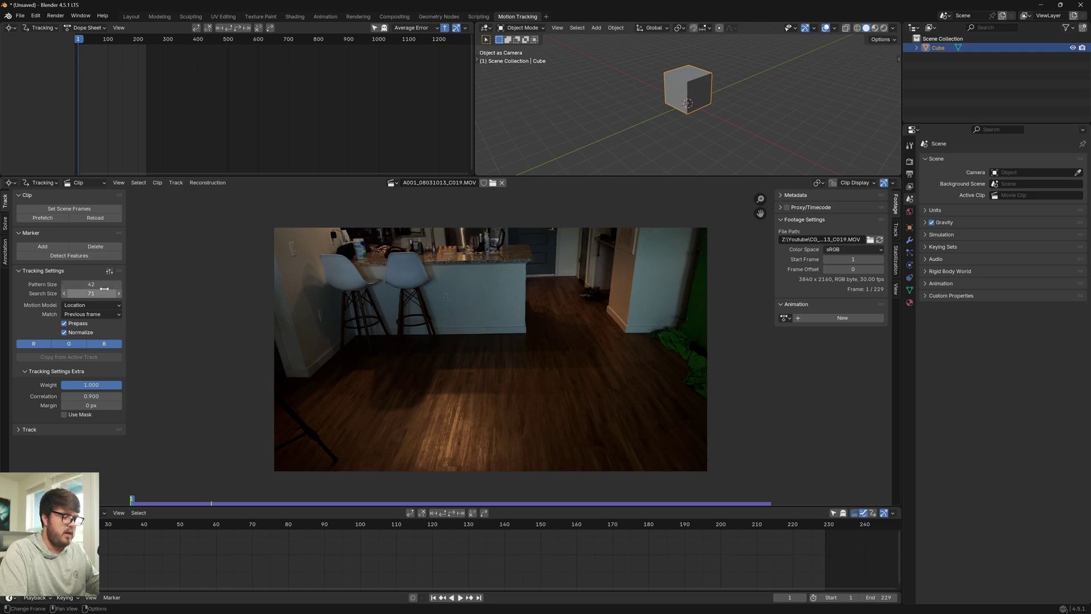
pyautogui.doubleClick(106, 293)
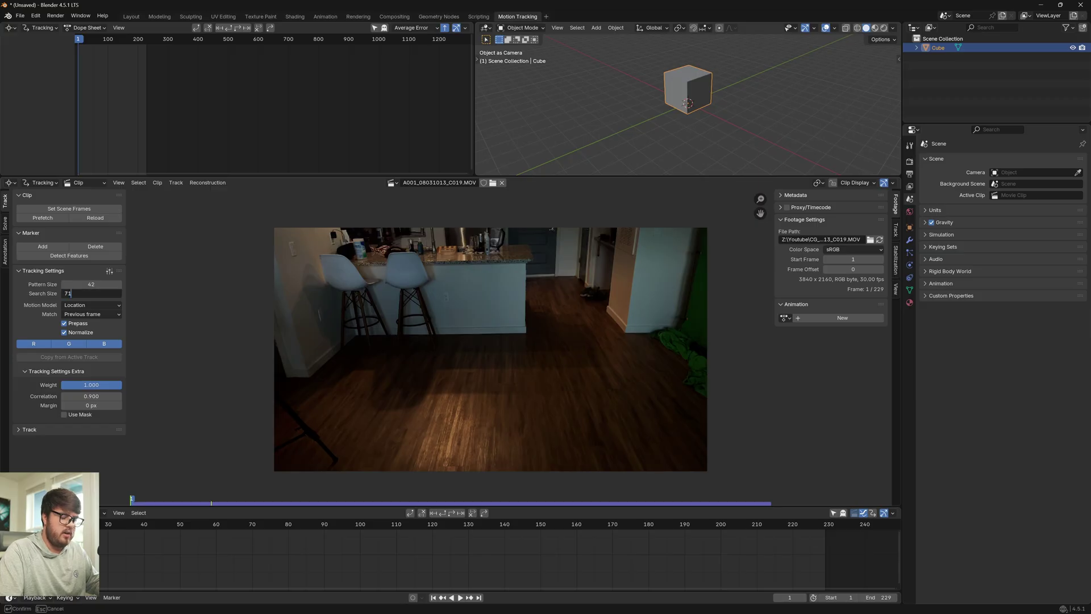
pyautogui.write('*2')
pyautogui.press('Return')
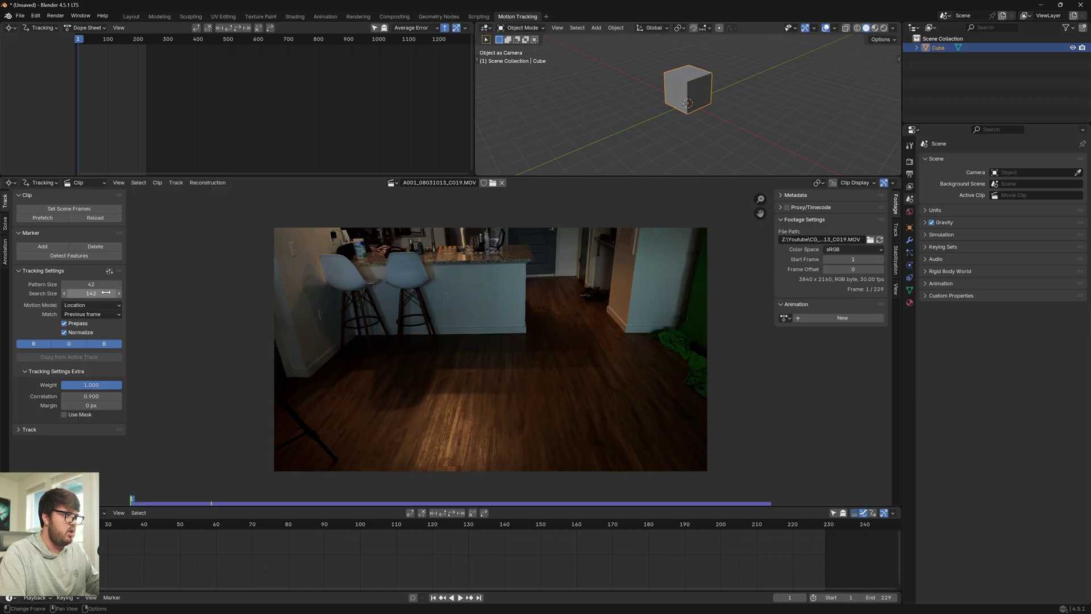
# Step: Detect features with threshold 0.01 and distance 80, then track them forward with Ctrl+T
pyautogui.click(72, 256)
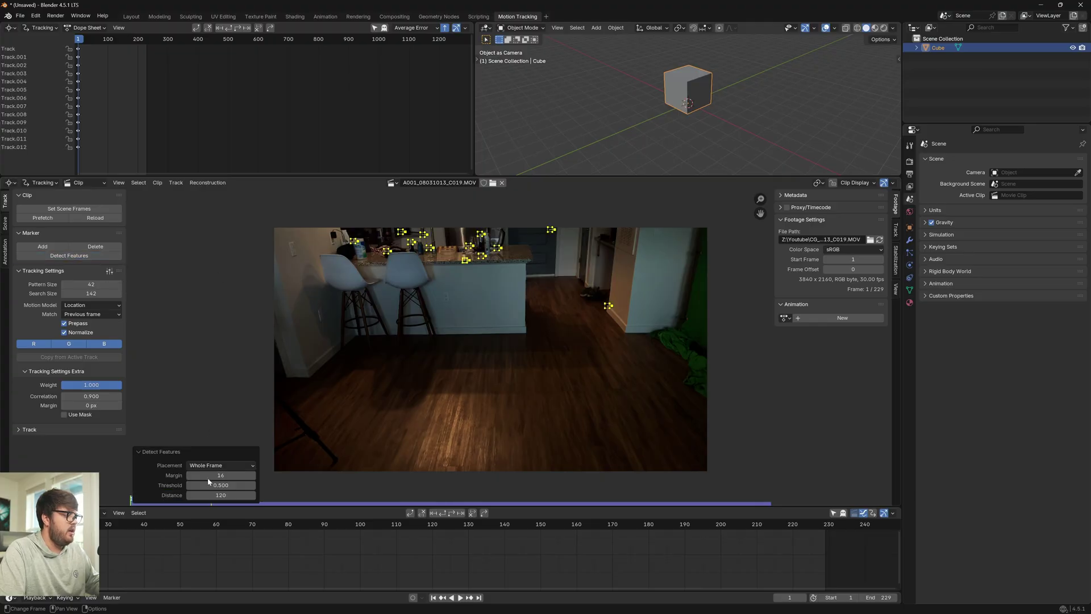
pyautogui.click(221, 485)
pyautogui.write('.0')
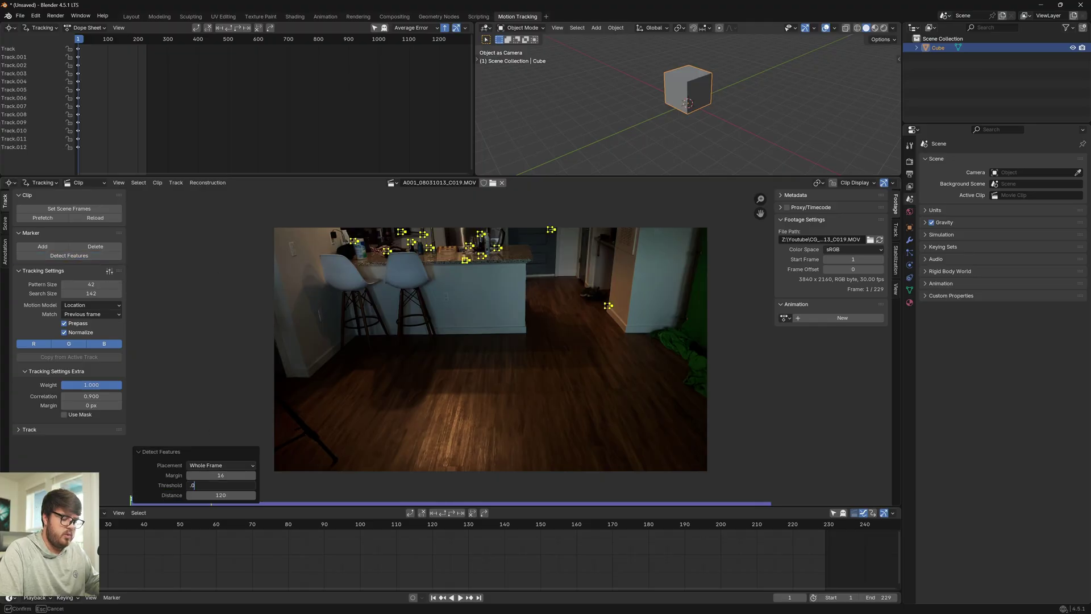
pyautogui.write('1')
pyautogui.press('Tab')
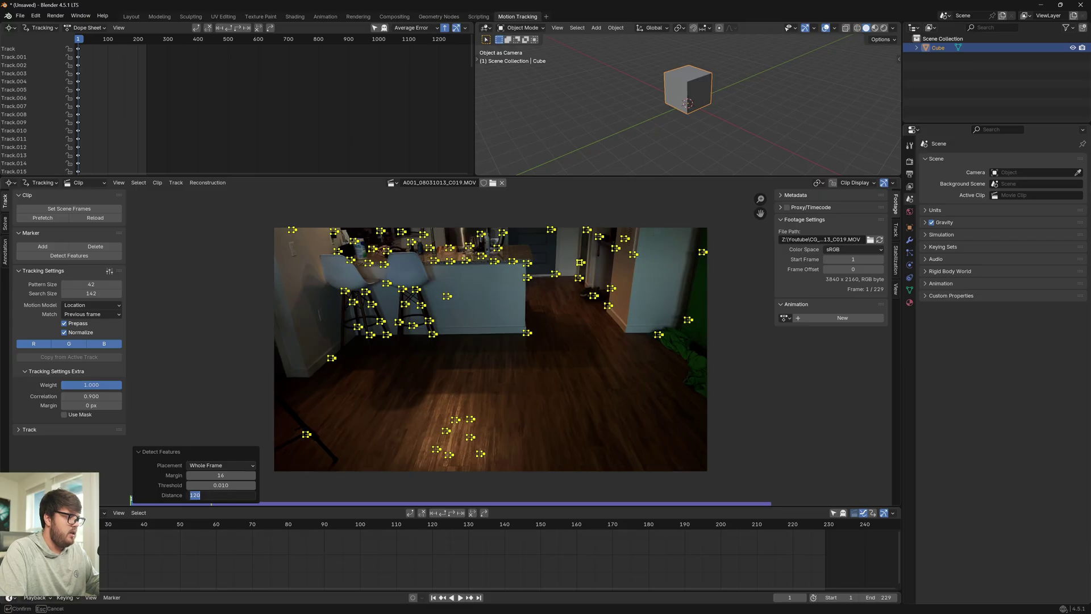
pyautogui.write('80')
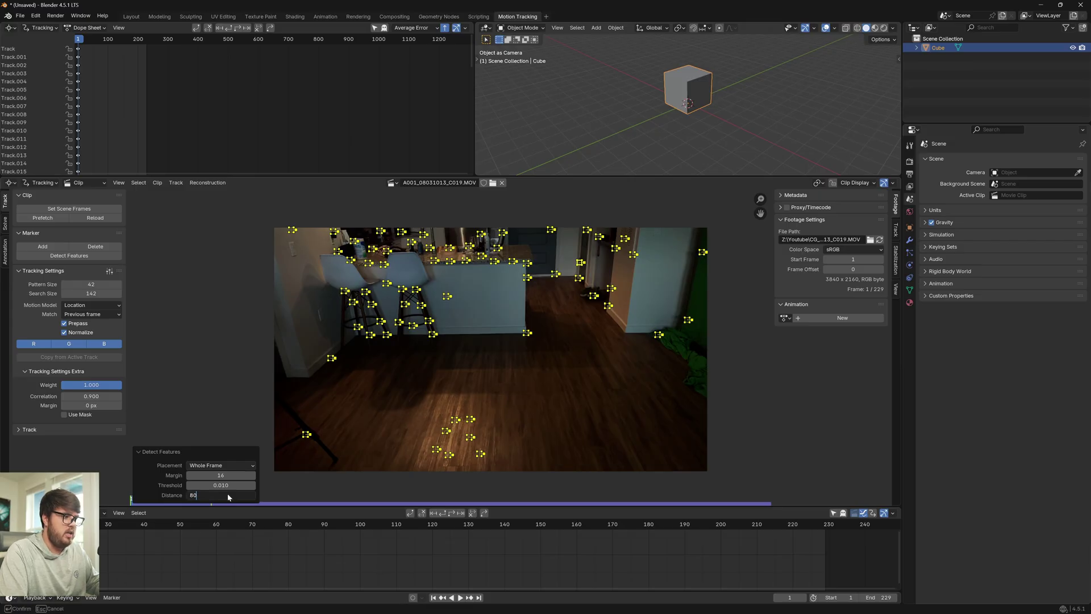
pyautogui.press('Return')
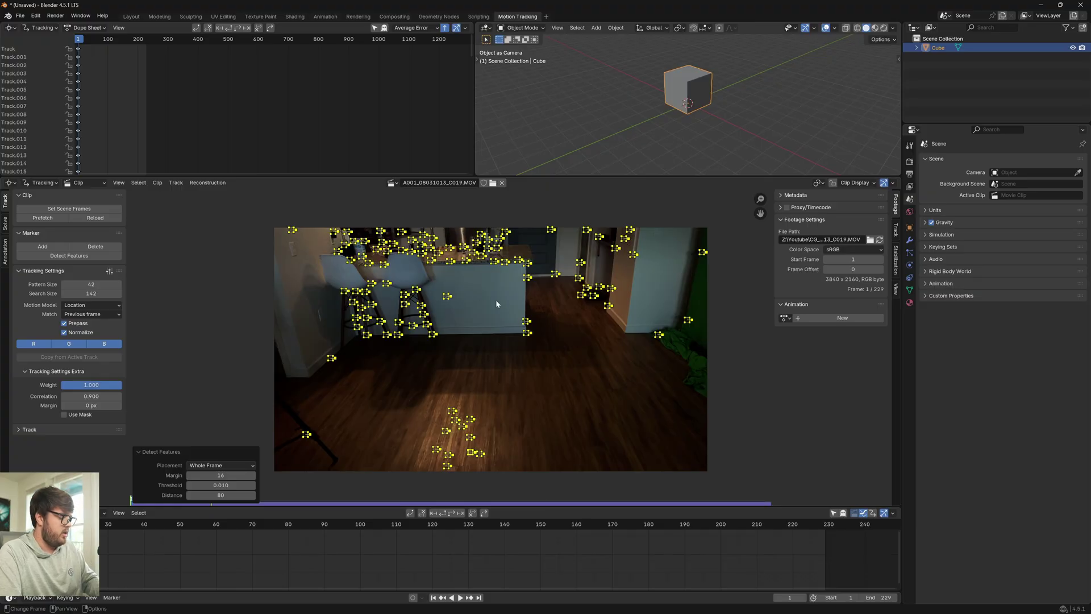
pyautogui.hotkey('ctrl', 't')
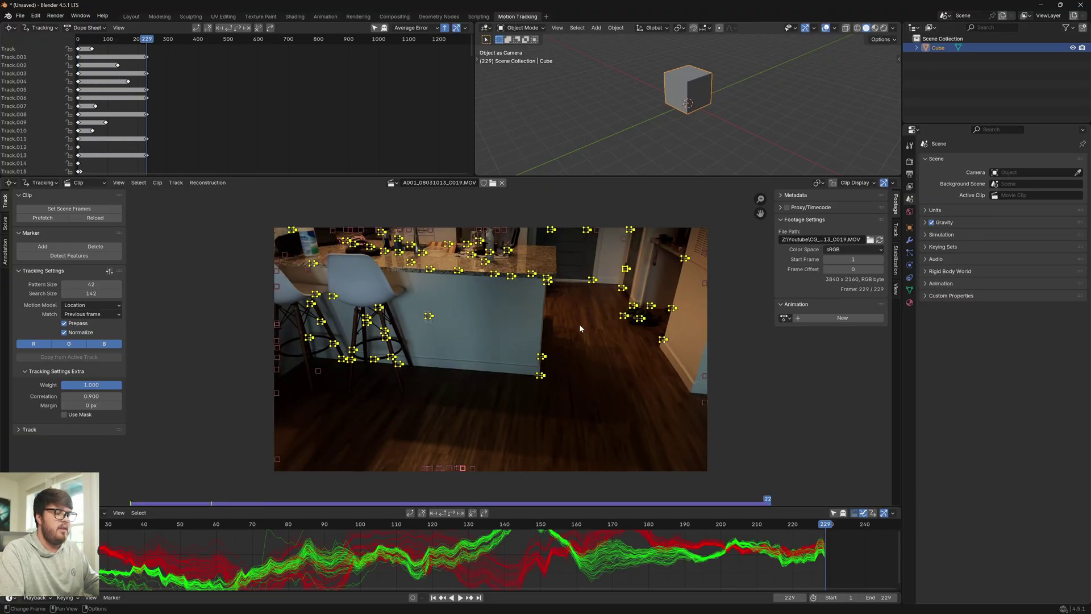
# Step: Detect more features at frame 229 and track them backward through the clip
pyautogui.click(69, 255)
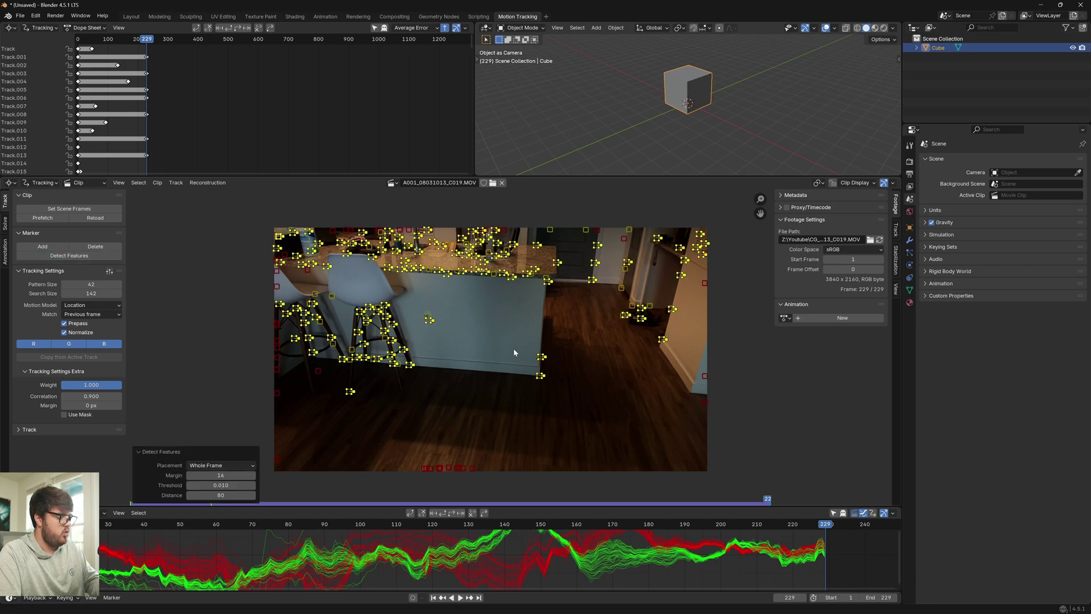
pyautogui.hotkey('shift', 'ctrl', 't')
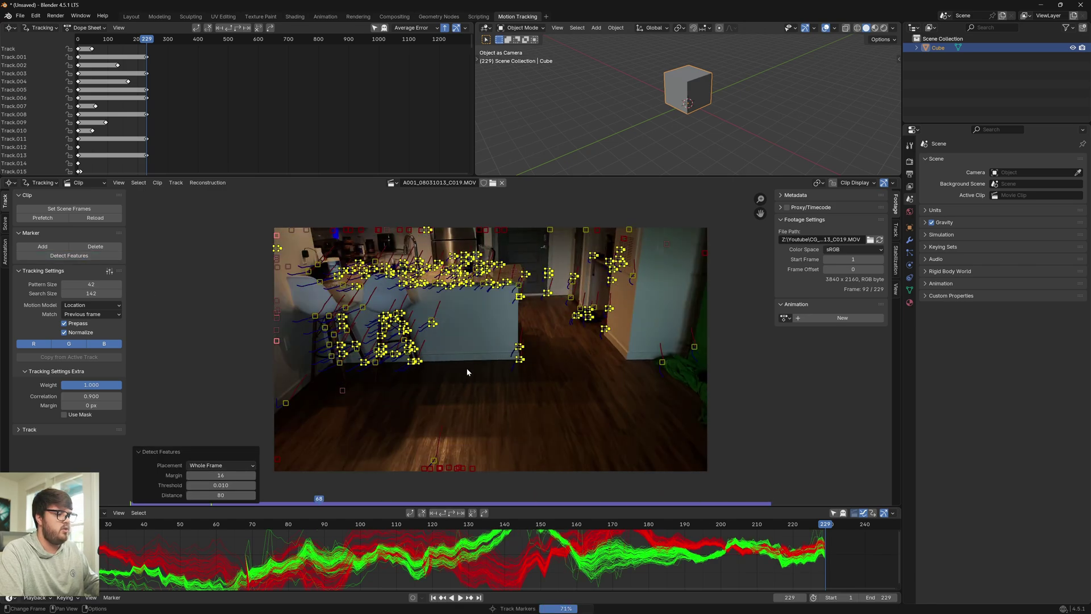
pyautogui.moveTo(507, 506); pyautogui.dragTo(507, 430)
# Step: In the solve settings, set Keyframe A to 60 and Keyframe B to 90
pyautogui.scroll(-5, 466, 486)
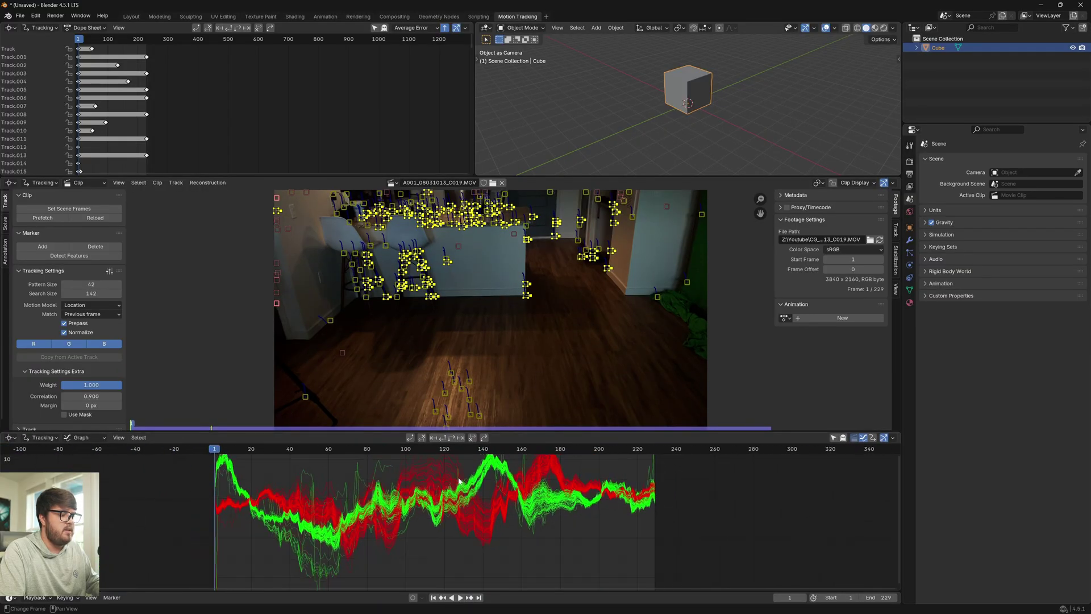
pyautogui.click(417, 452)
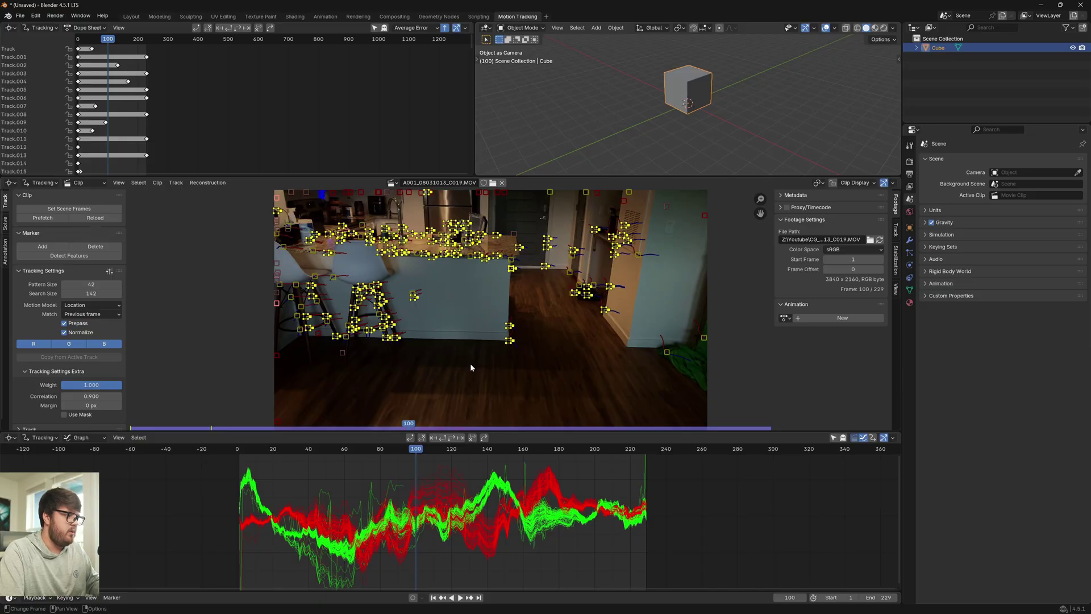
pyautogui.click(5, 224)
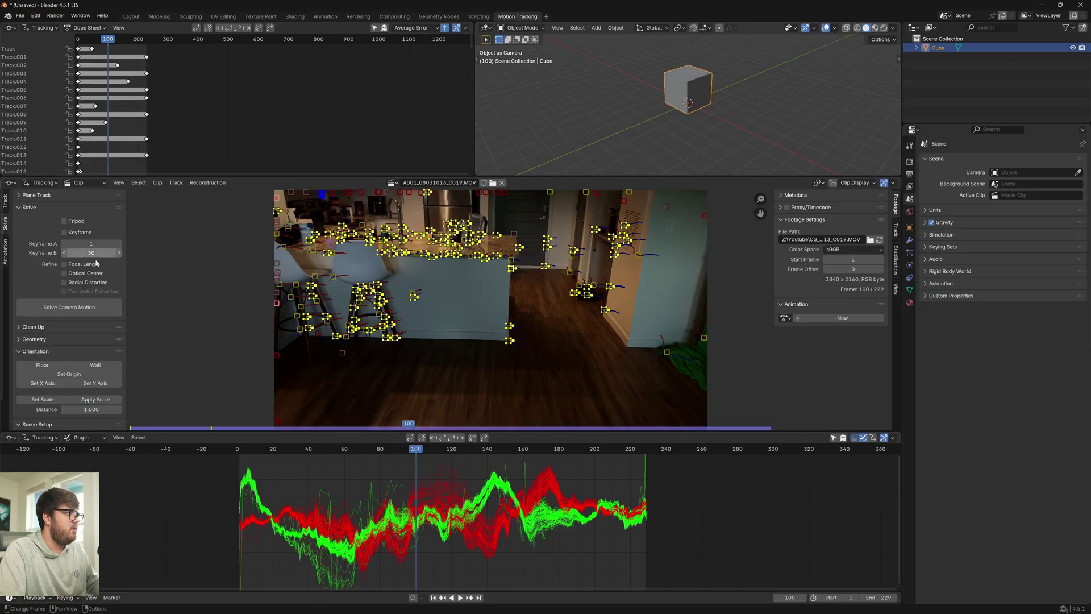
pyautogui.click(64, 232)
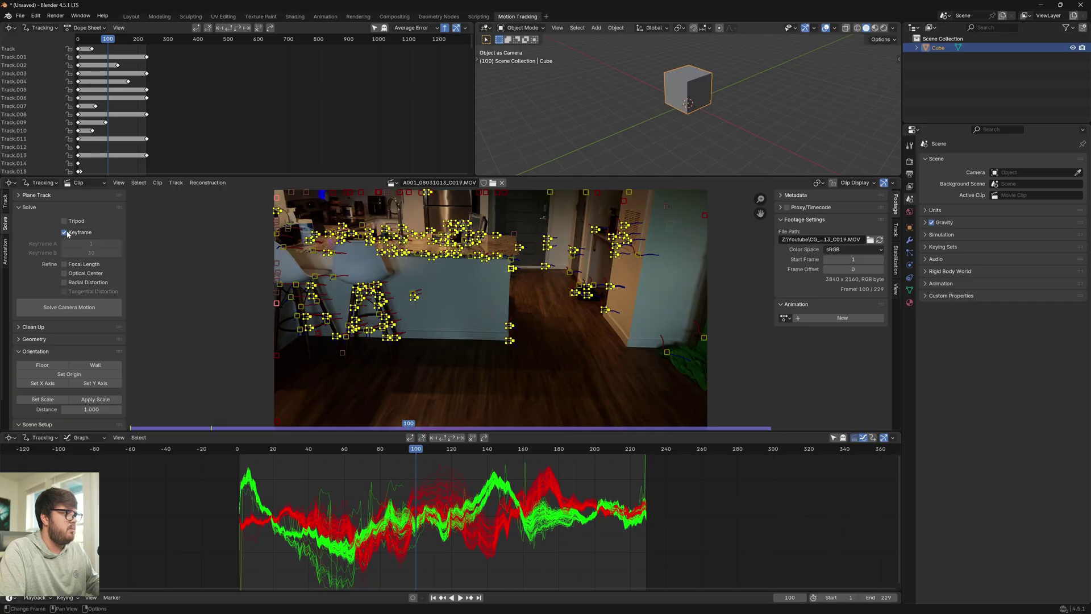
pyautogui.click(64, 232)
pyautogui.moveTo(395, 453)
pyautogui.mouseDown()
pyautogui.moveTo(345, 458)
pyautogui.moveTo(400, 458)
pyautogui.mouseUp()
pyautogui.click(91, 243)
pyautogui.write('60')
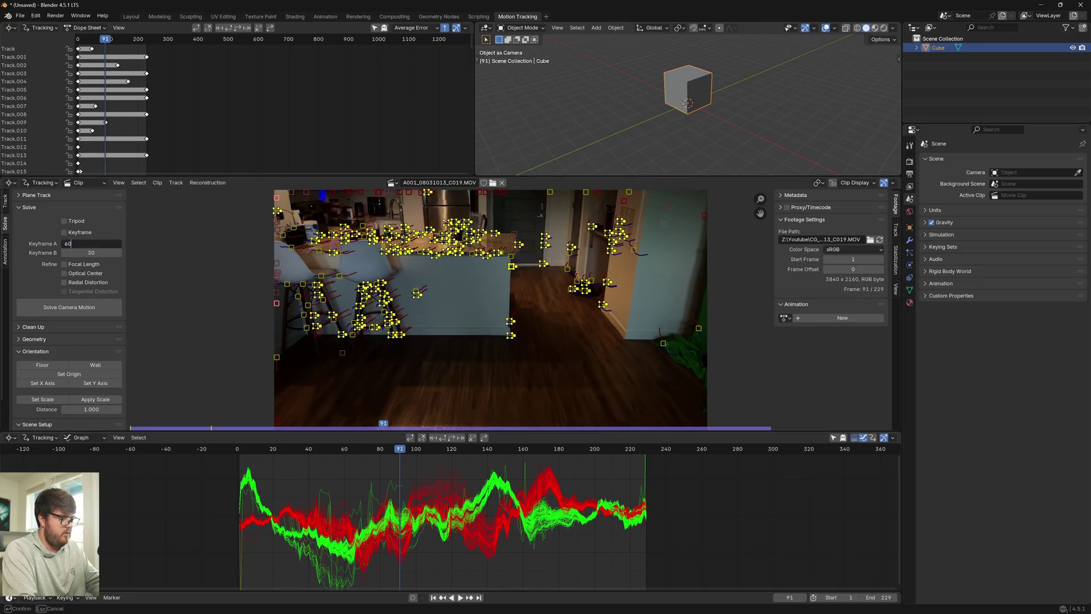
pyautogui.press('Tab')
pyautogui.write('90')
pyautogui.press('Return')
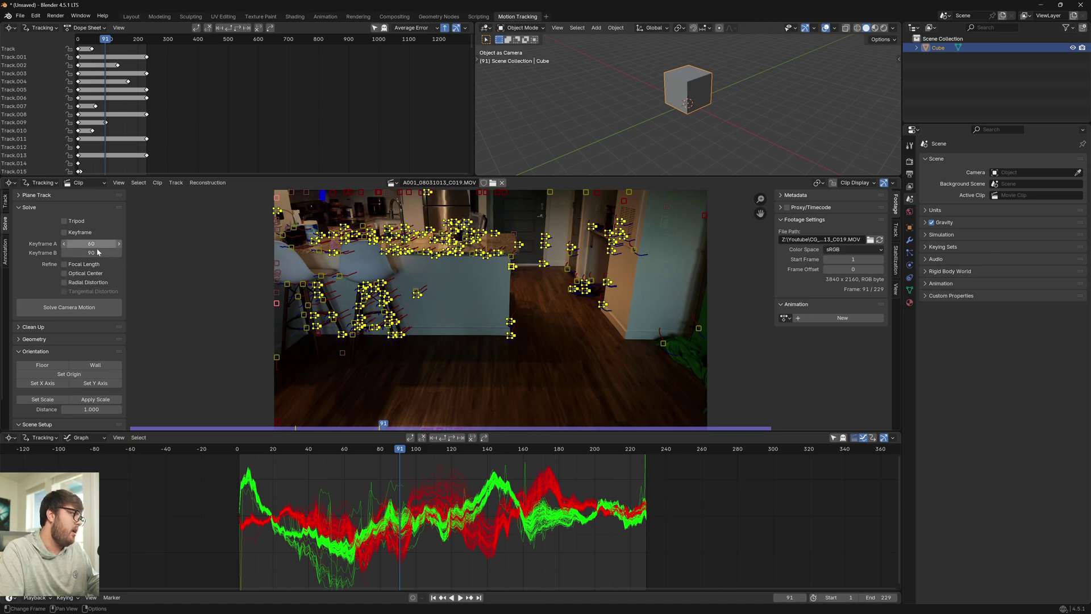
# Step: Refine focal length, optical center and radial distortion, then solve the camera motion
pyautogui.click(86, 265)
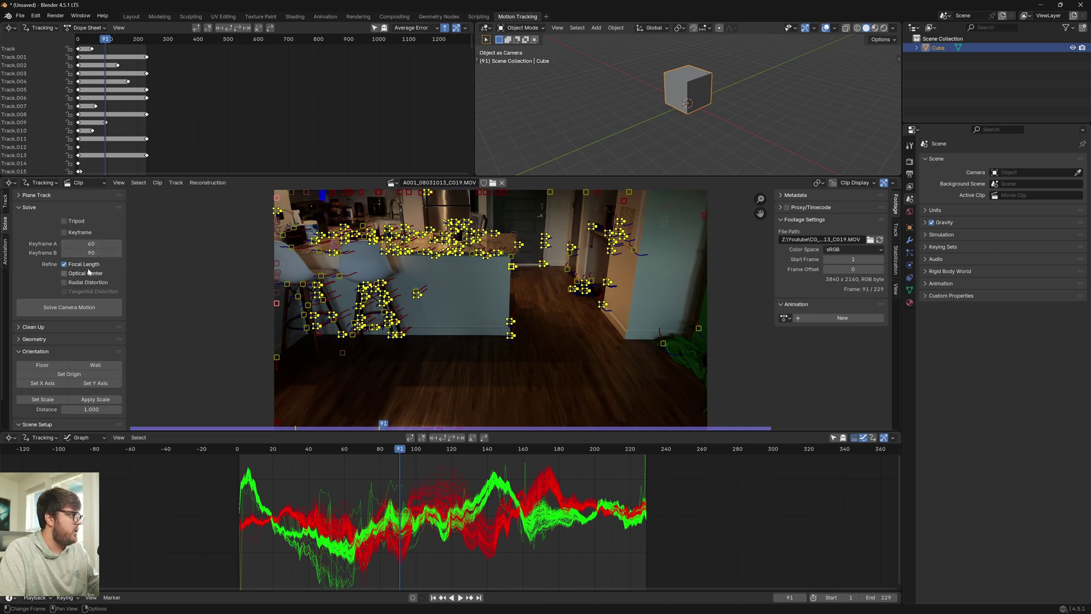
pyautogui.moveTo(68, 275); pyautogui.dragTo(67, 283)
pyautogui.click(70, 306)
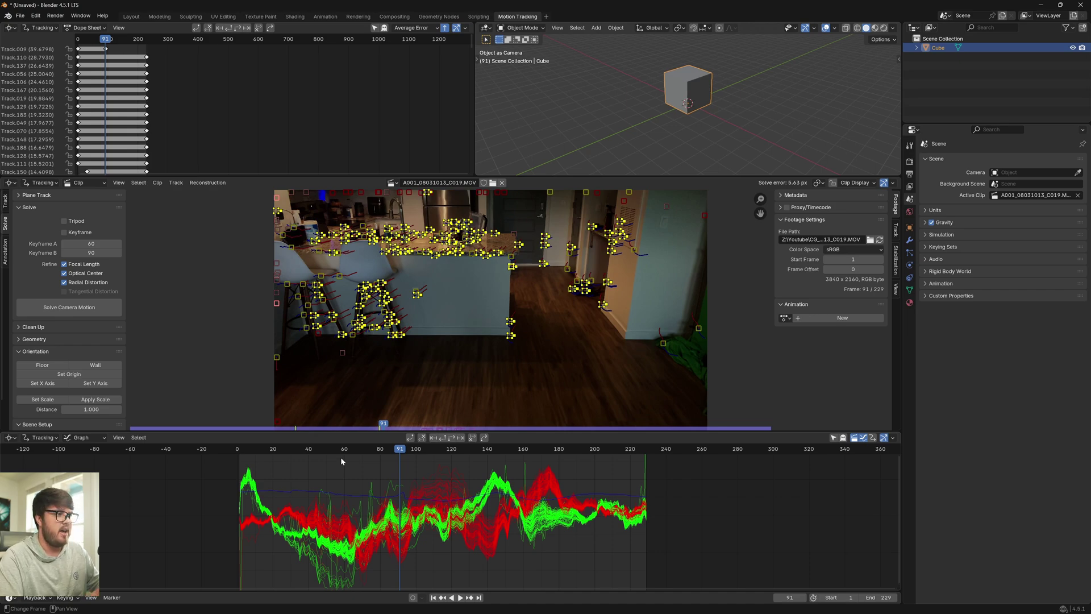
# Step: Select high reprojection-error tracks with Clean Tracks, delete them, and re-solve the camera
pyautogui.click(34, 327)
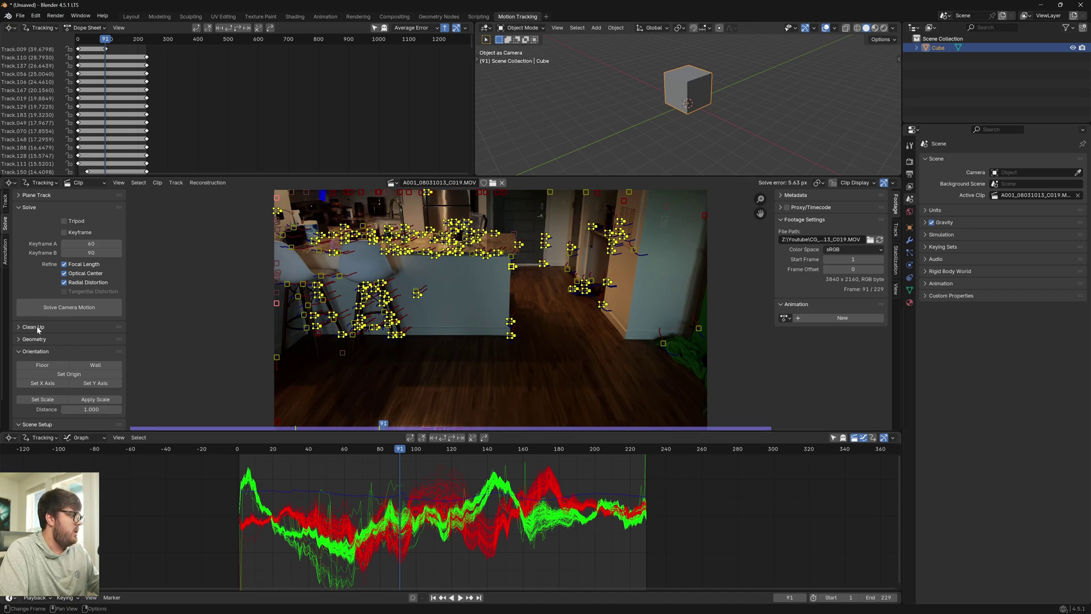
pyautogui.click(88, 374)
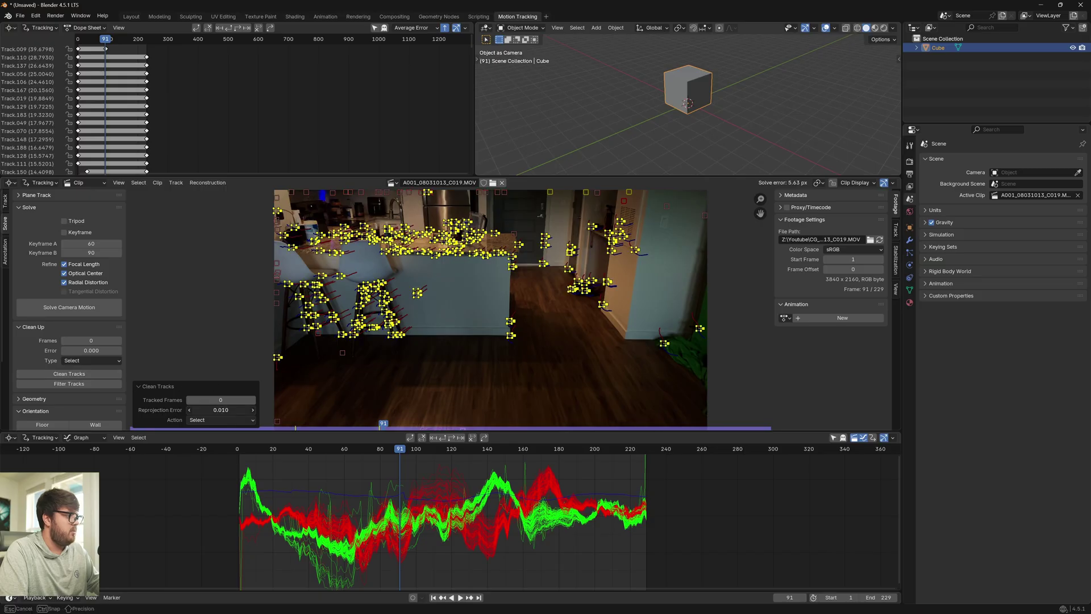
pyautogui.click(343, 279)
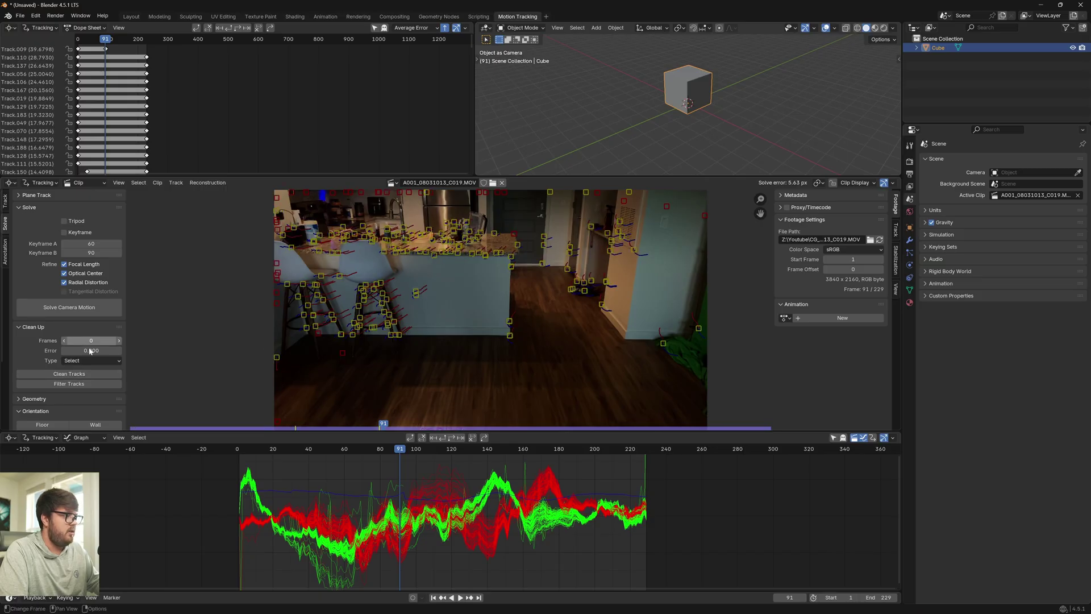
pyautogui.click(73, 374)
pyautogui.moveTo(221, 409); pyautogui.dragTo(253, 410)
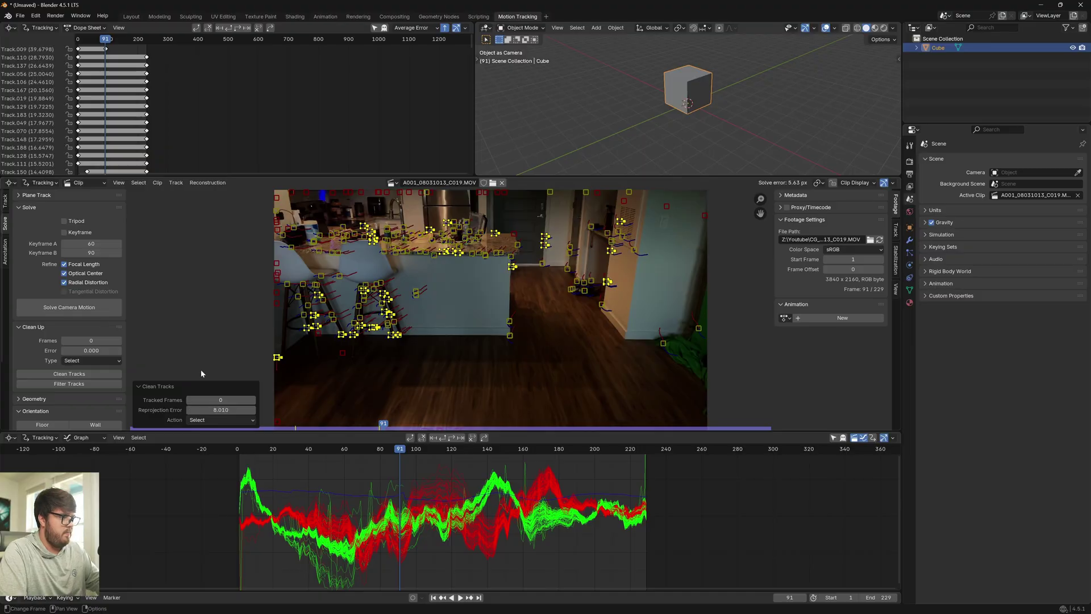
pyautogui.press('x')
pyautogui.click(149, 278)
pyautogui.click(91, 306)
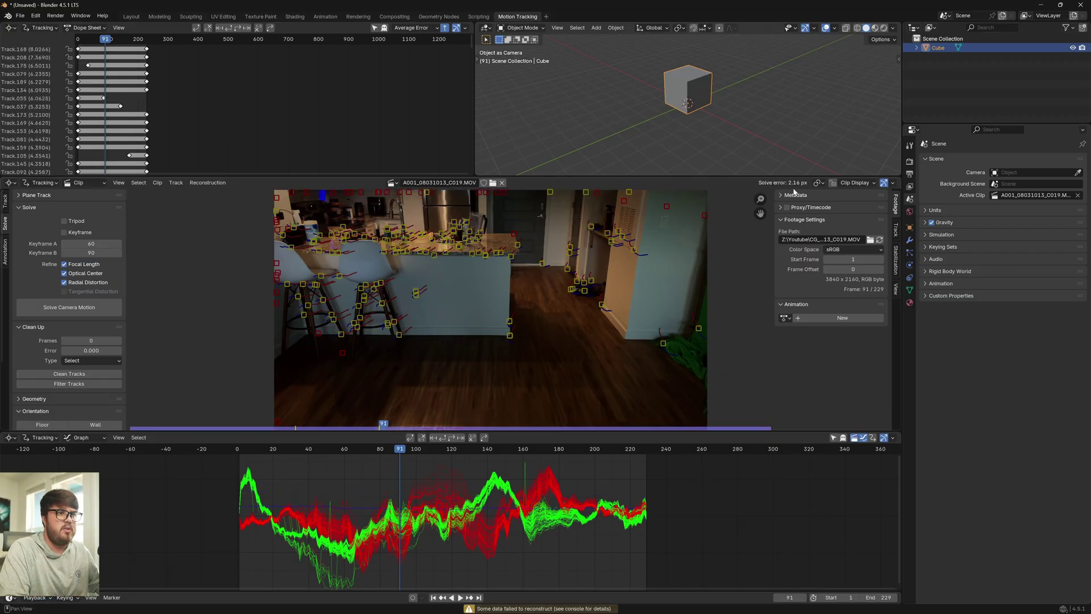
# Step: Clean and delete tracks again at a lower error threshold, then re-solve to 1.36 px
pyautogui.click(69, 373)
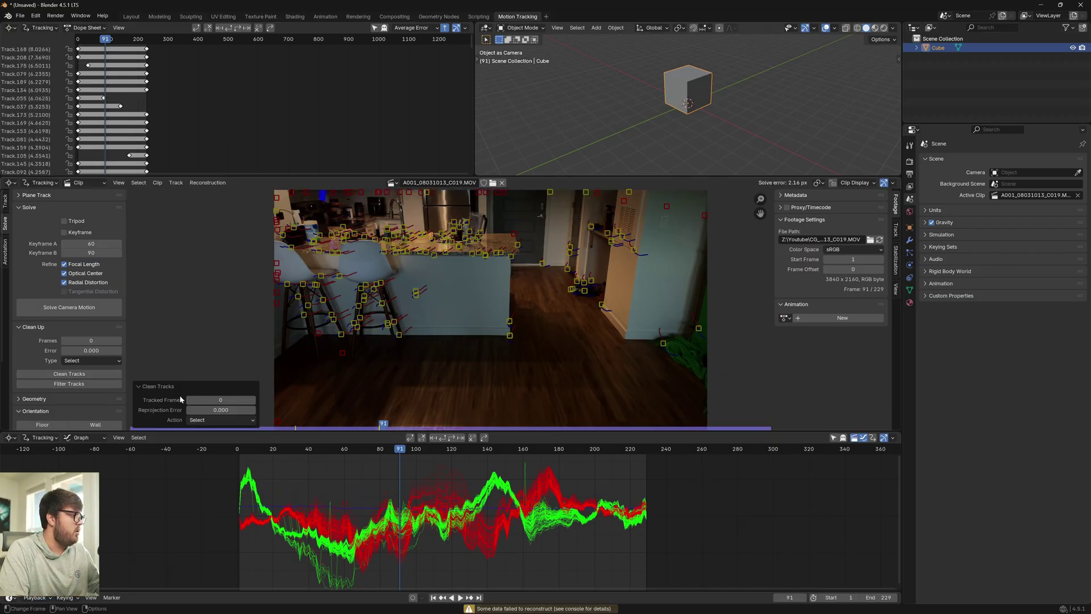
pyautogui.moveTo(220, 410); pyautogui.dragTo(253, 410)
pyautogui.press('x')
pyautogui.click(224, 254)
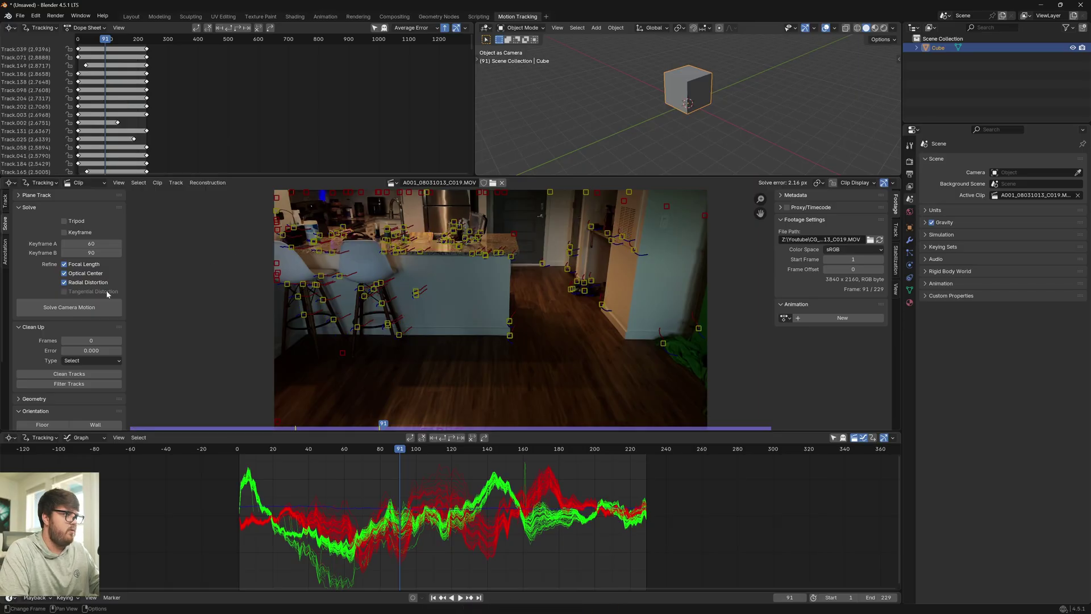
pyautogui.click(69, 307)
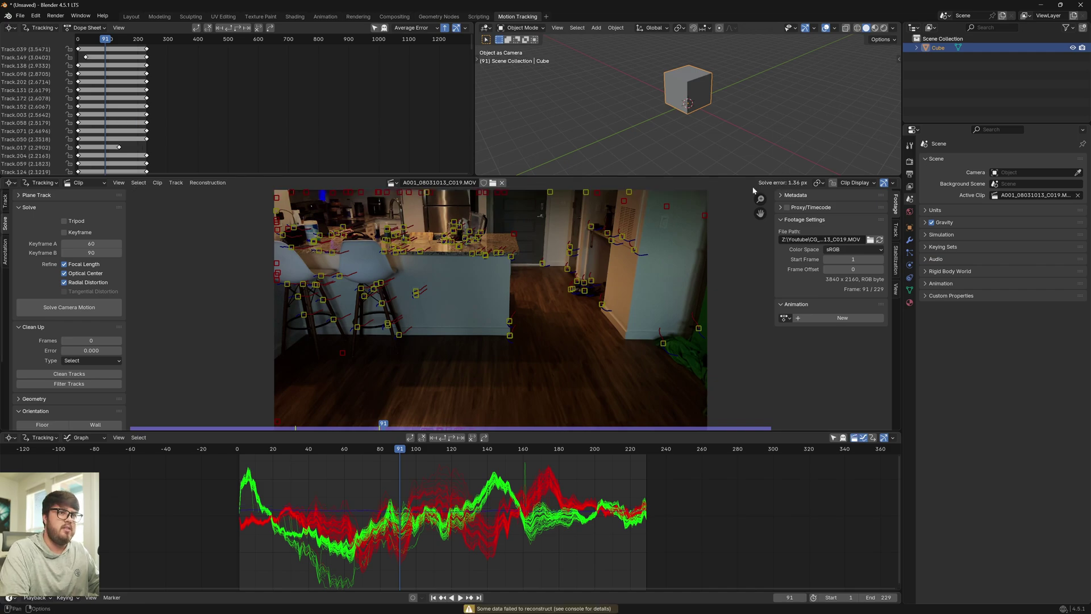
pyautogui.moveTo(544, 281); pyautogui.dragTo(557, 285, button='middle')
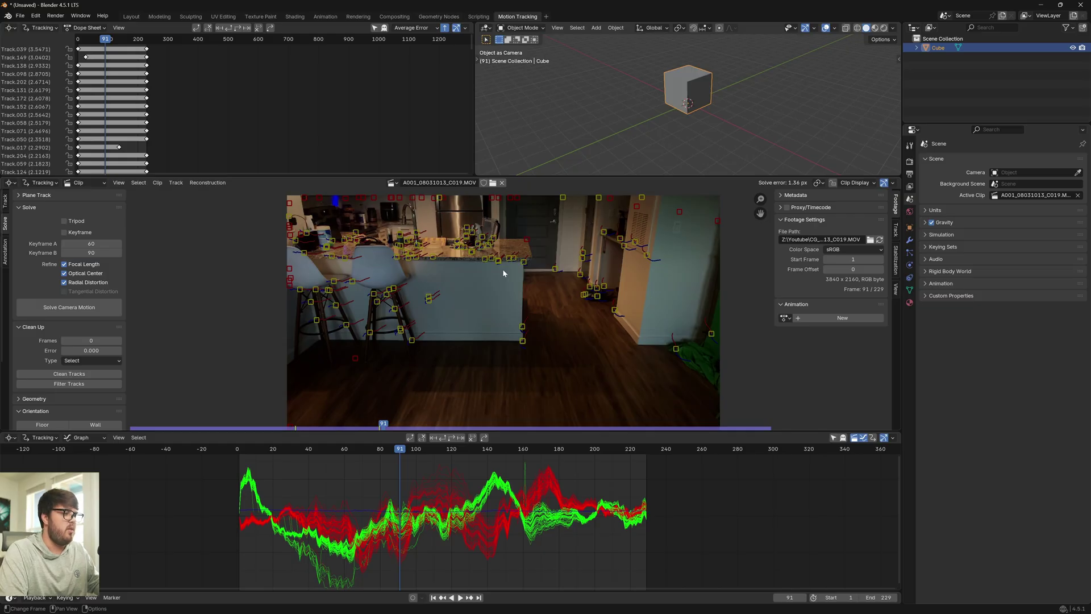
pyautogui.scroll(-4, 59, 341)
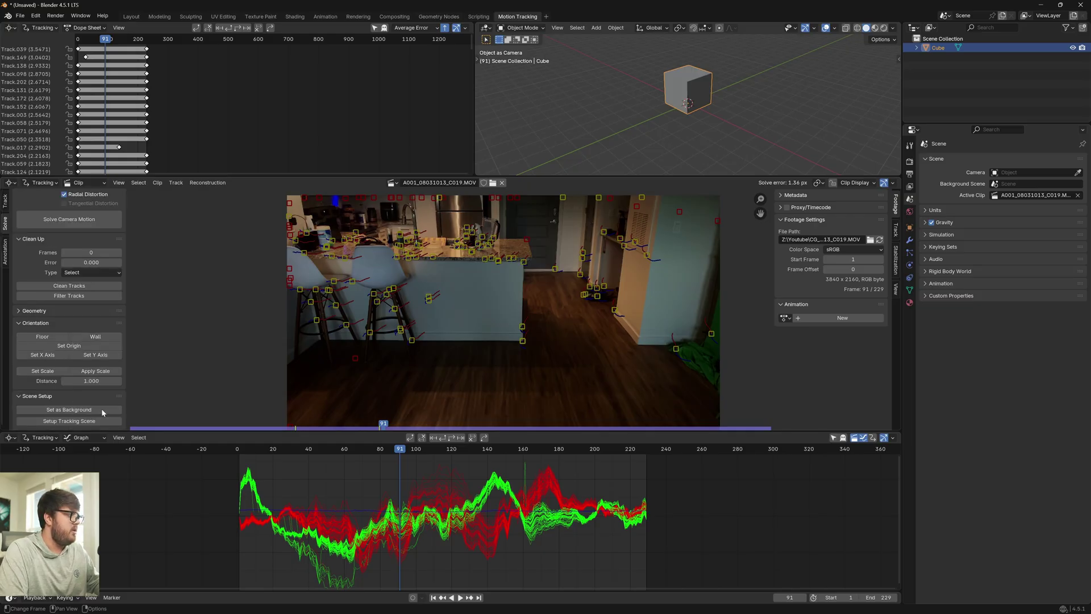
# Step: Run Setup Tracking Scene, then undo the generated collections, cube, ground and lights, keeping only the Camera
pyautogui.click(67, 421)
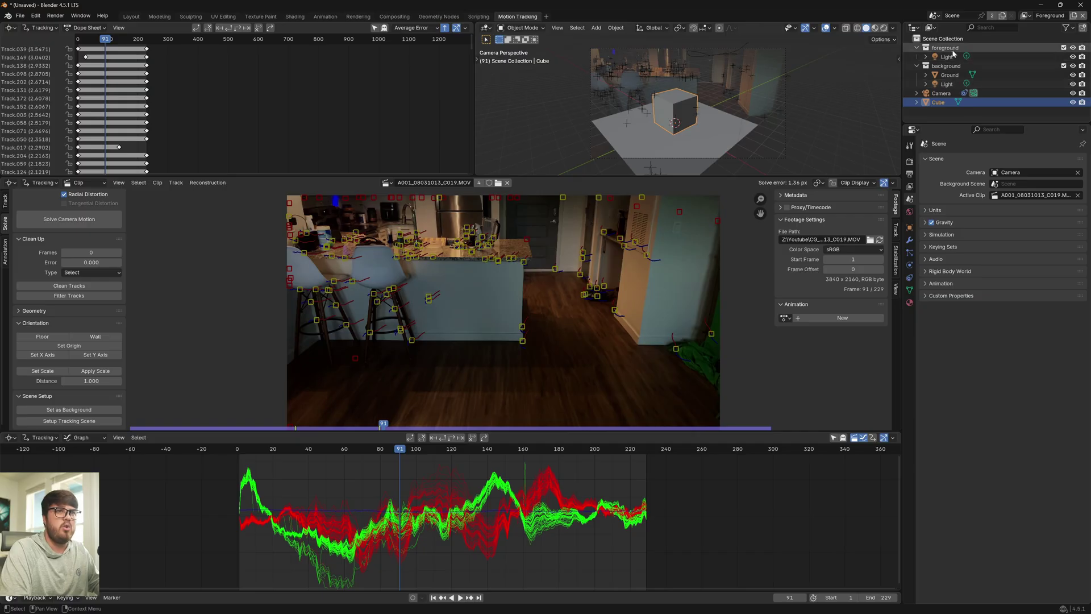
pyautogui.hotkey('ctrl', 'z')
pyautogui.hotkey('ctrl', 'z')
pyautogui.hotkey('ctrl', 'z')
pyautogui.hotkey('ctrl', 'z')
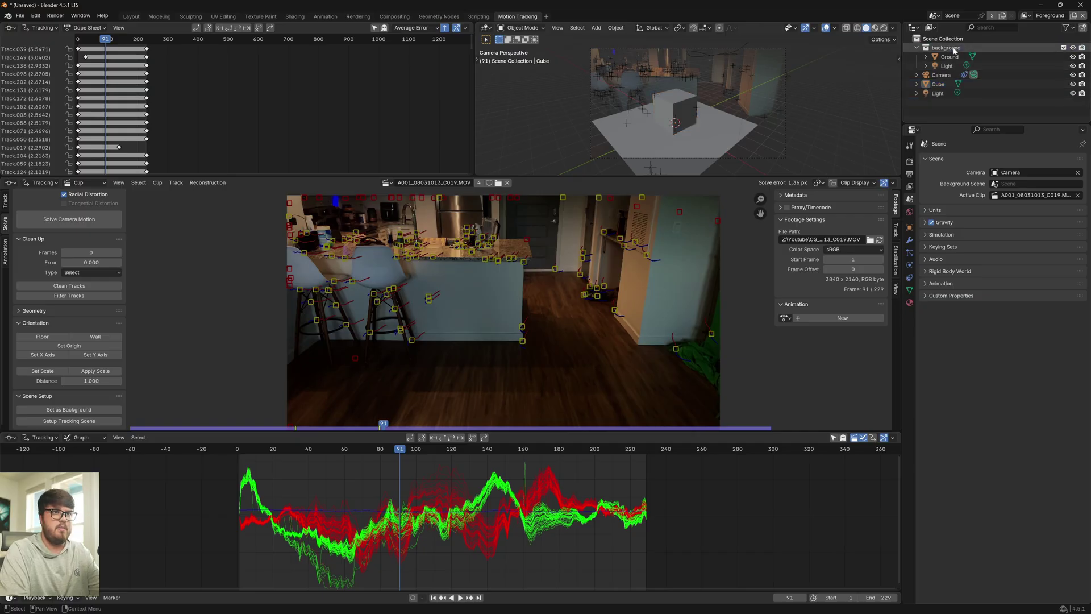
pyautogui.hotkey('ctrl', 'z')
pyautogui.hotkey('ctrl', 'z')
pyautogui.hotkey('ctrl', 'z')
pyautogui.hotkey('ctrl', 'z')
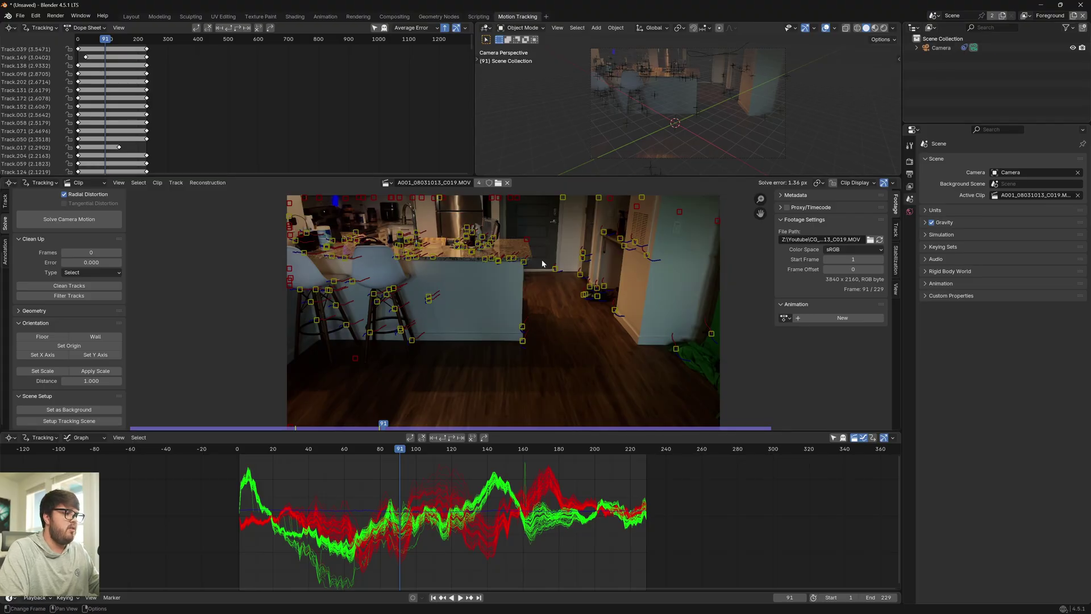
# Step: At frame 151, select three countertop markers and set them as the floor orientation
pyautogui.moveTo(410, 449); pyautogui.dragTo(567, 451)
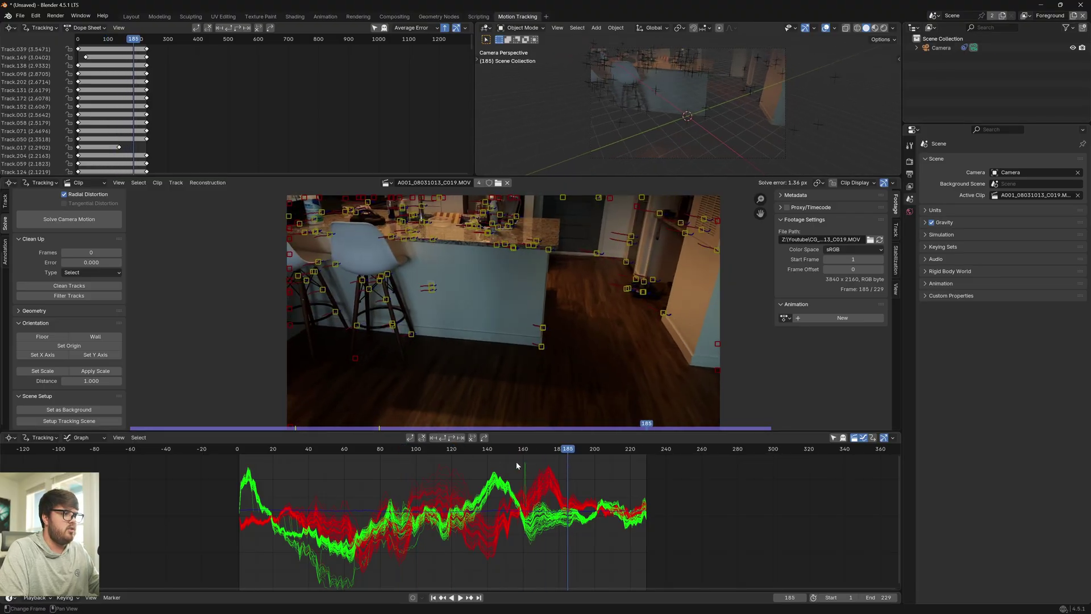
pyautogui.click(507, 466)
pyautogui.scroll(5, 500, 316)
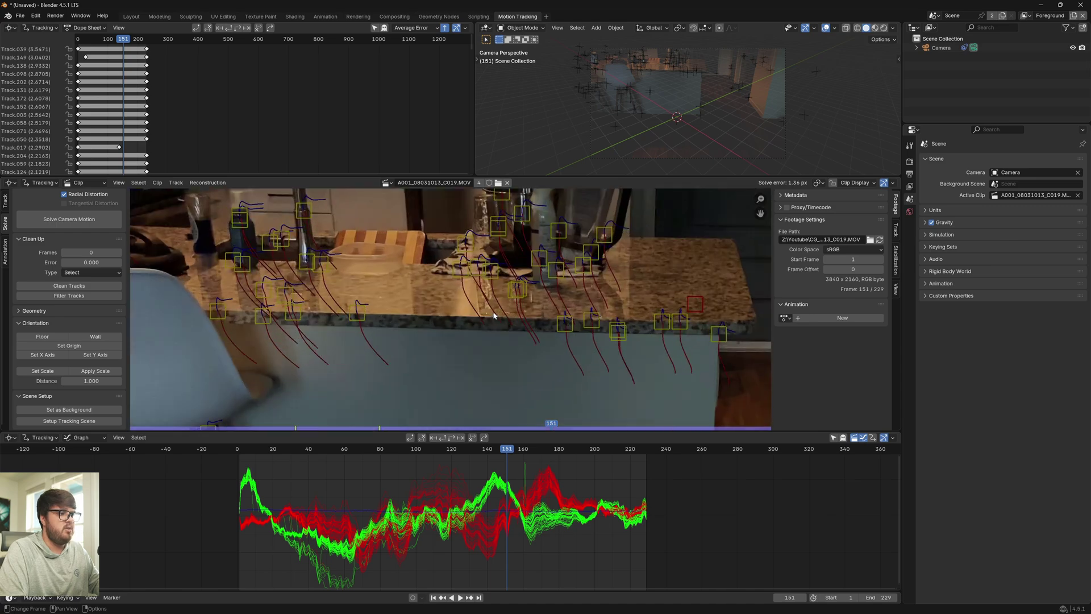
pyautogui.scroll(3, 500, 318)
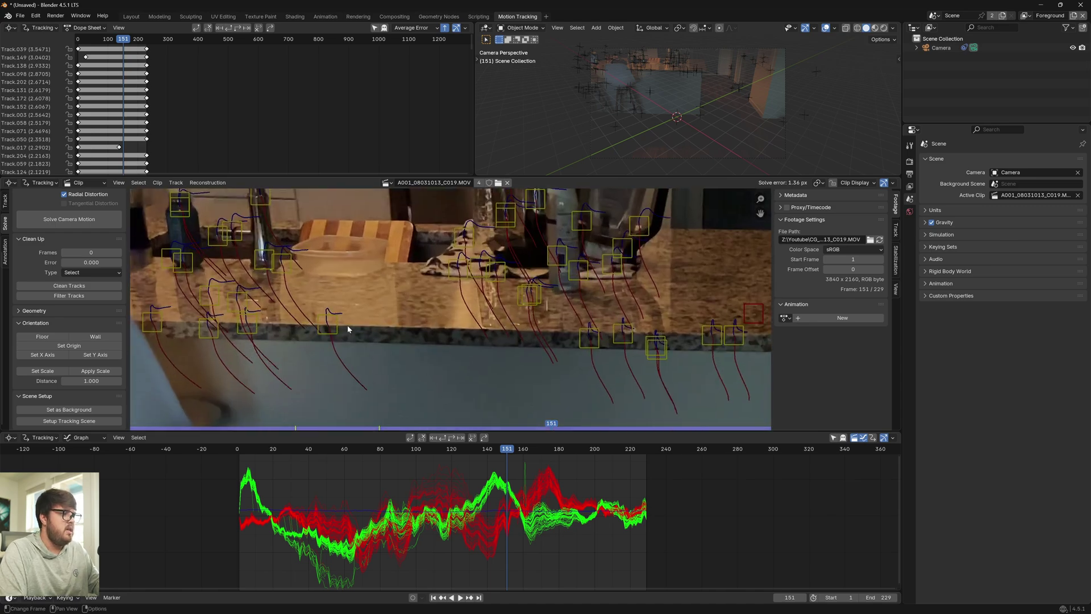
pyautogui.click(335, 328)
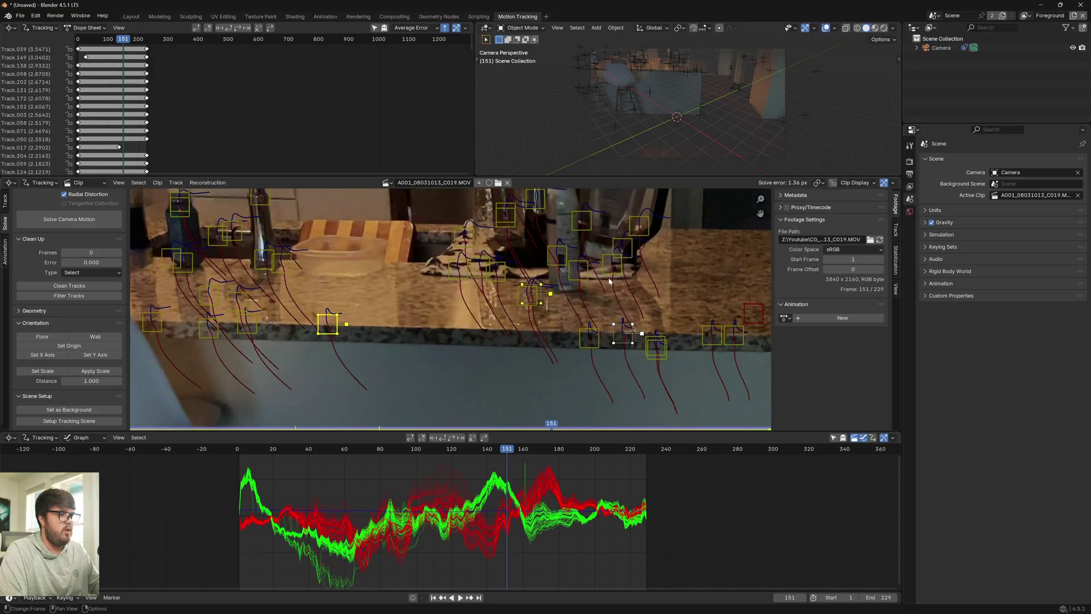
pyautogui.scroll(-2, 568, 307)
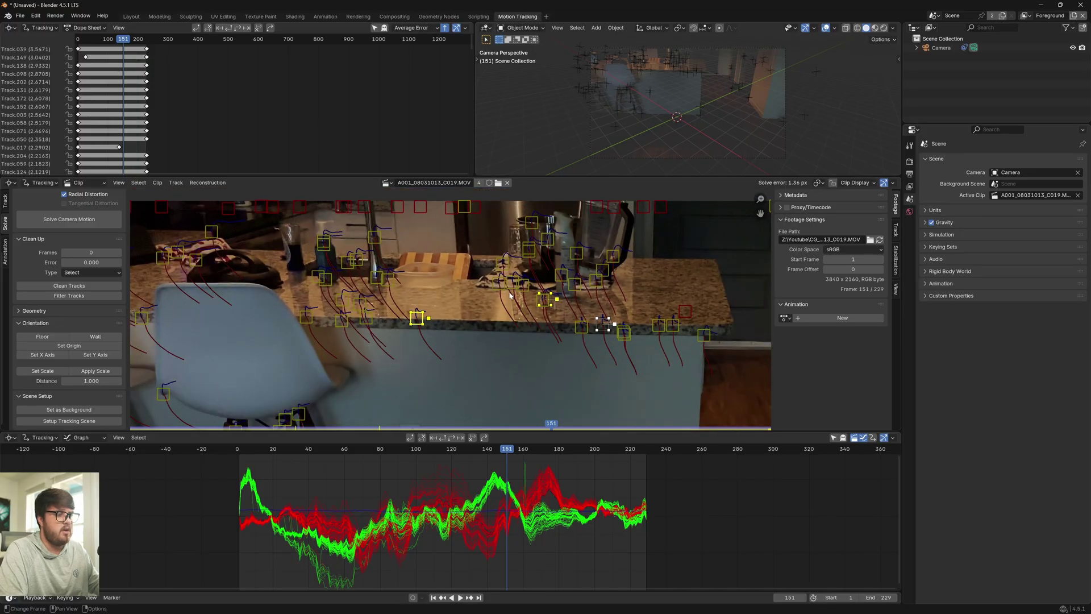
pyautogui.click(42, 336)
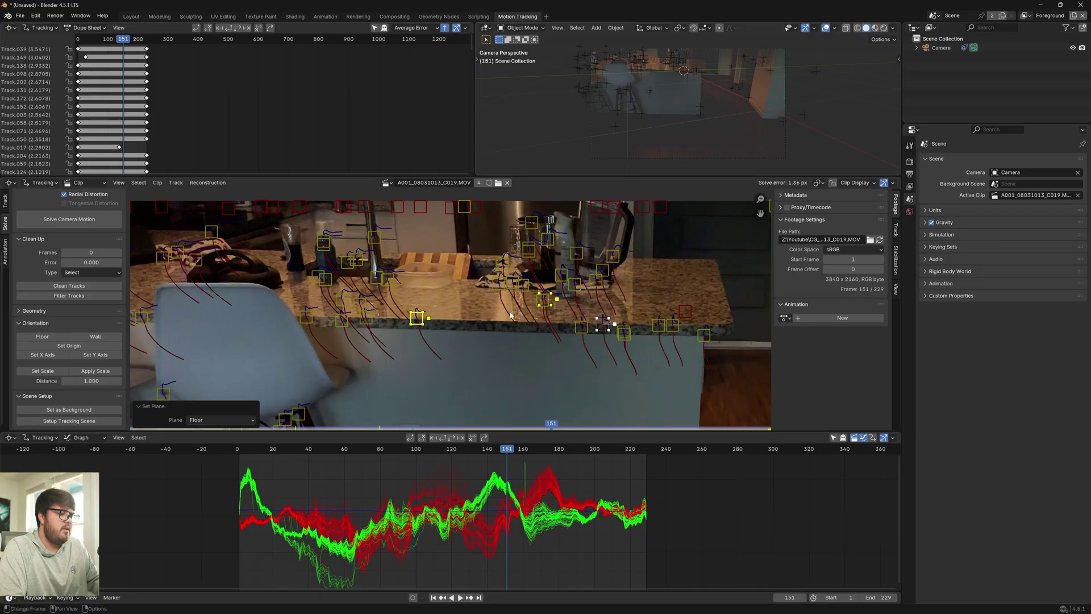
# Step: In the Layout workspace, play back the footage through the tracked camera view
pyautogui.click(134, 17)
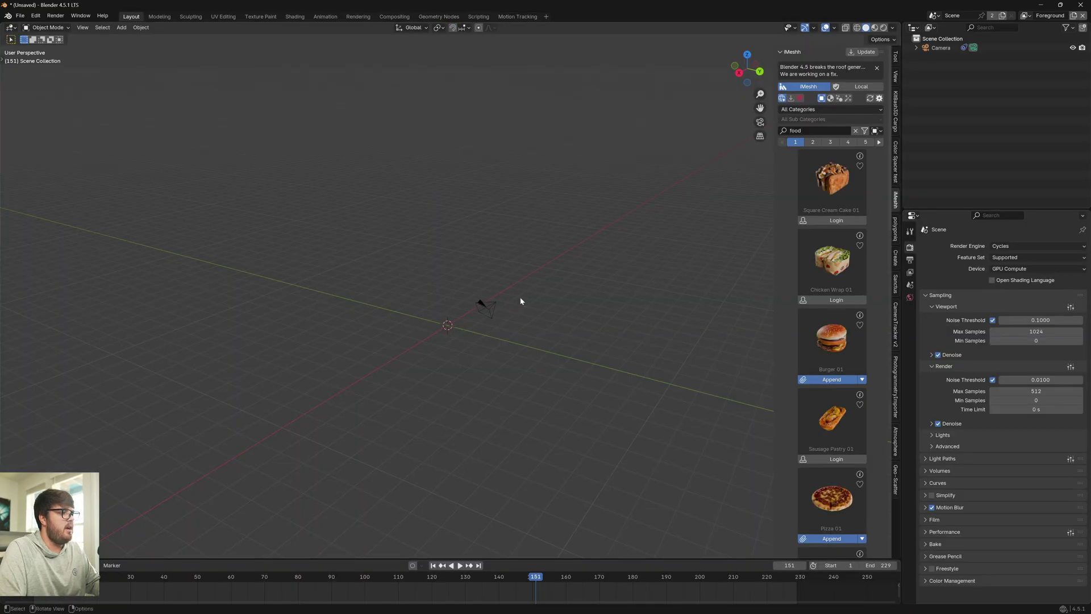
pyautogui.press('KP_0')
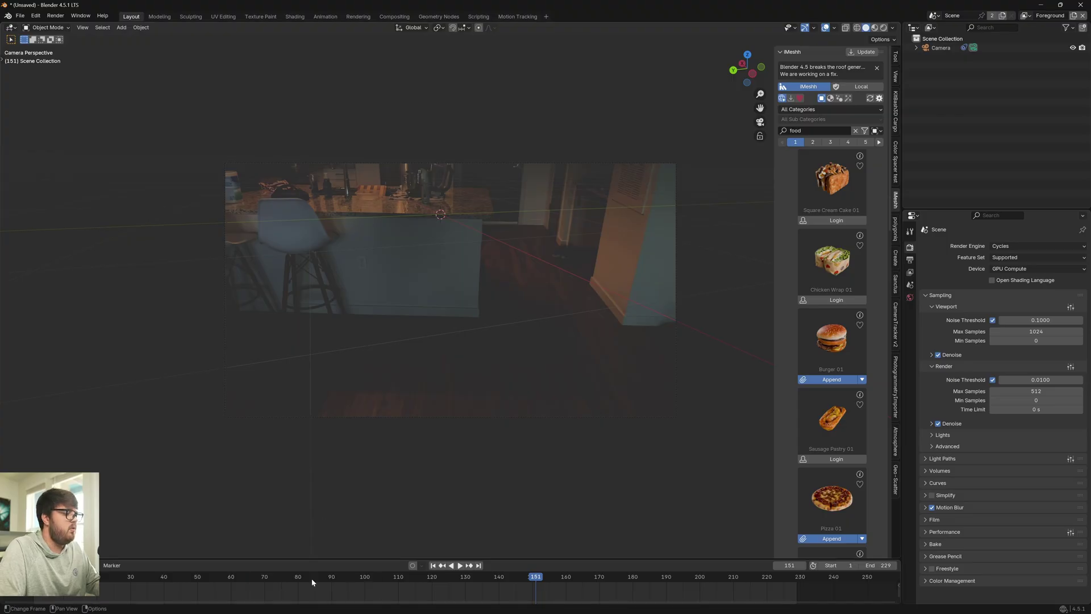
pyautogui.press('space')
pyautogui.moveTo(312, 581); pyautogui.dragTo(474, 581)
pyautogui.press('space')
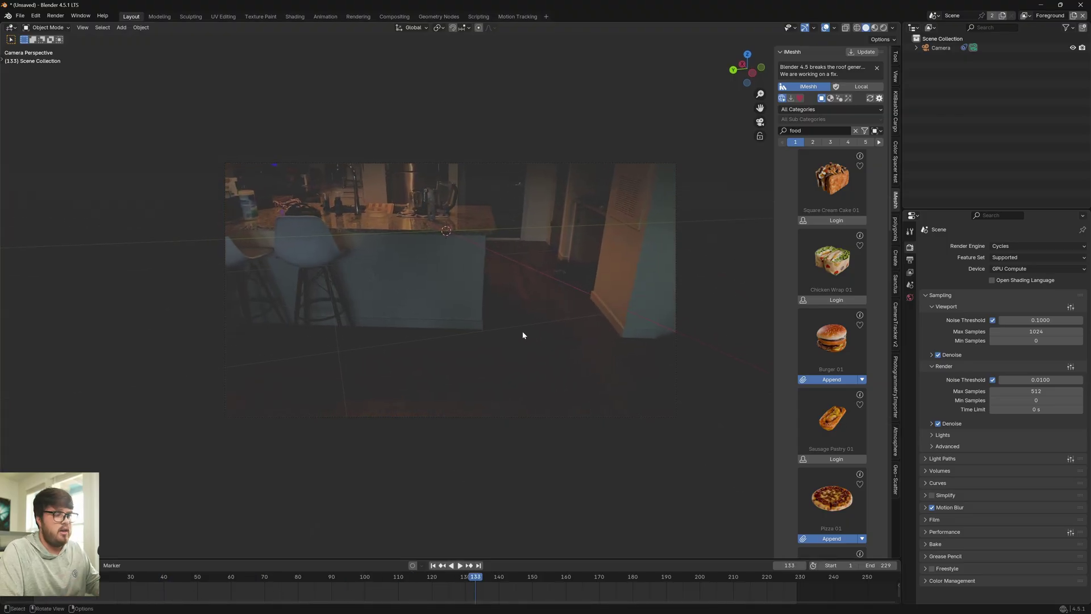
pyautogui.press('n')
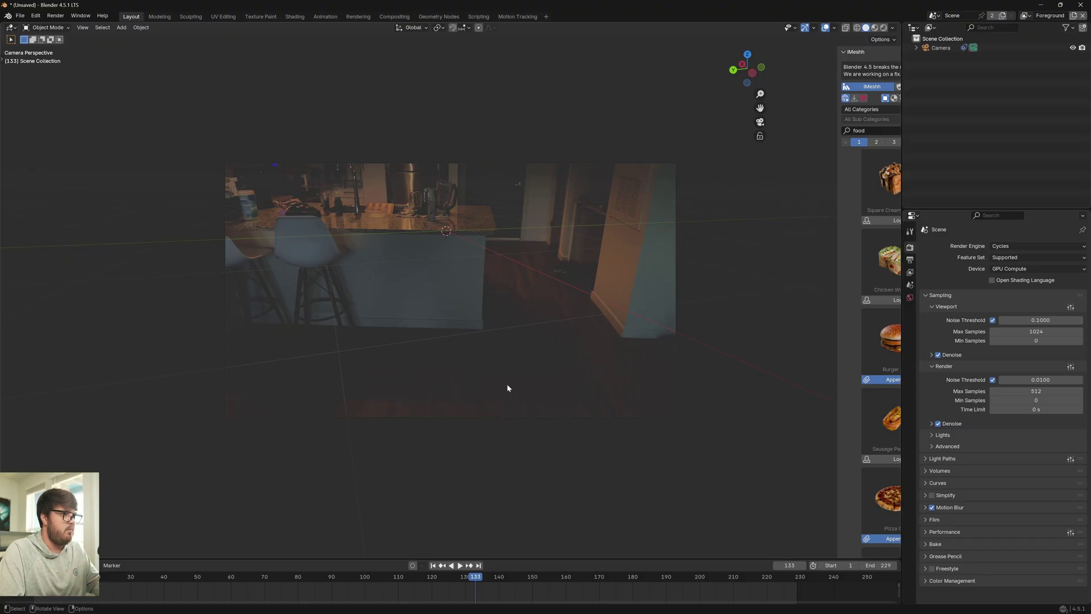
pyautogui.press('Home')
# Step: Save the project as test.blend in the CG_Camera Renders folder
pyautogui.hotkey('ctrl', 's')
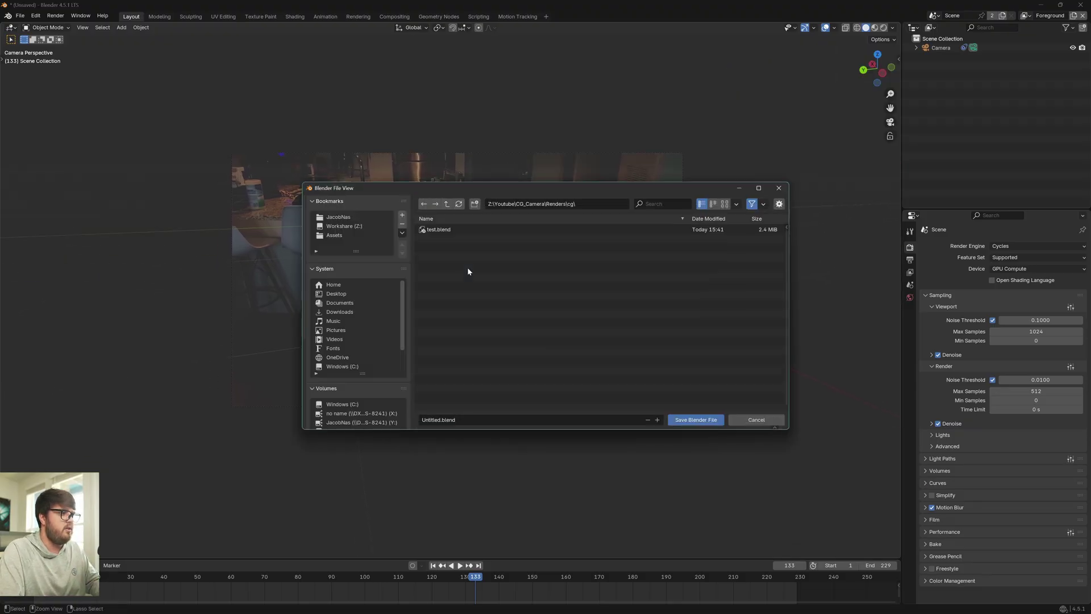
pyautogui.click(475, 229)
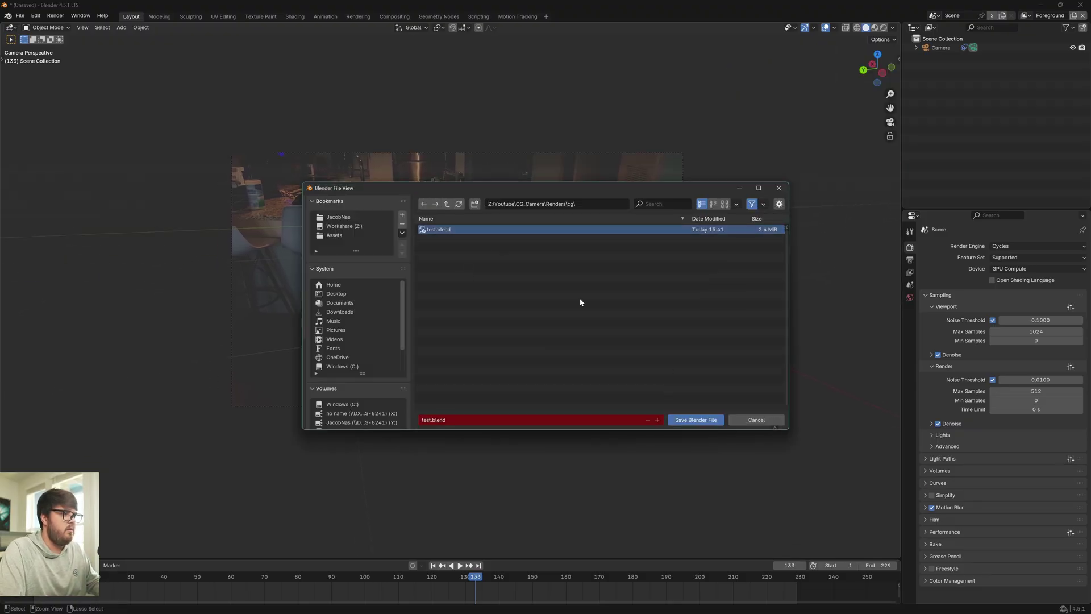
pyautogui.click(695, 419)
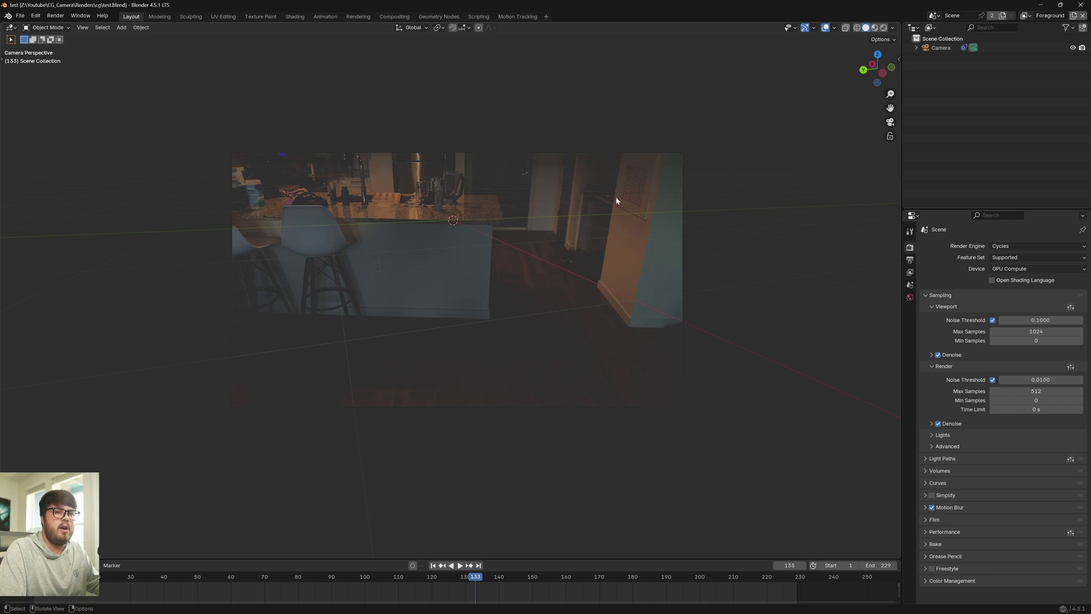
pyautogui.hotkey('ctrl', 's')
# Step: Select the Camera and convert its Camera Solver constraint into keyframes for frames 1–229
pyautogui.moveTo(901, 178); pyautogui.dragTo(809, 177)
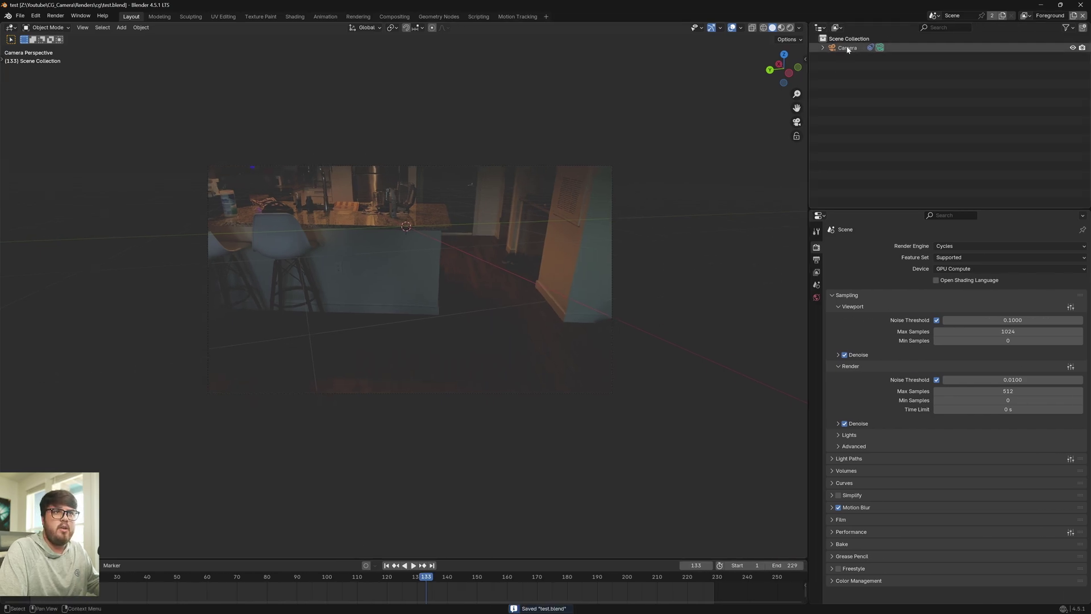
pyautogui.click(847, 48)
pyautogui.click(817, 338)
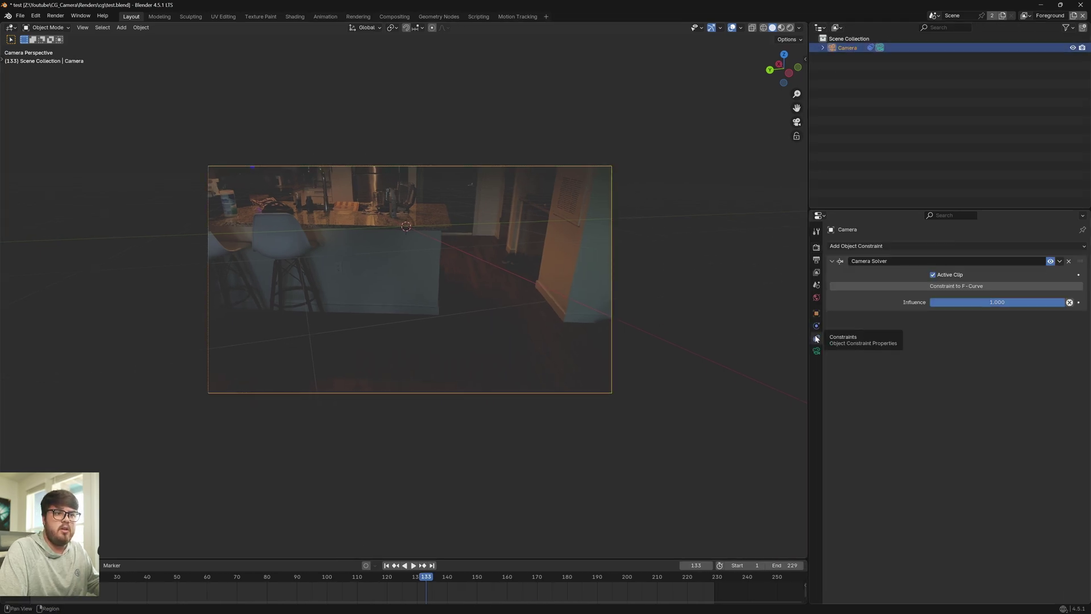
pyautogui.moveTo(806, 292); pyautogui.dragTo(720, 295)
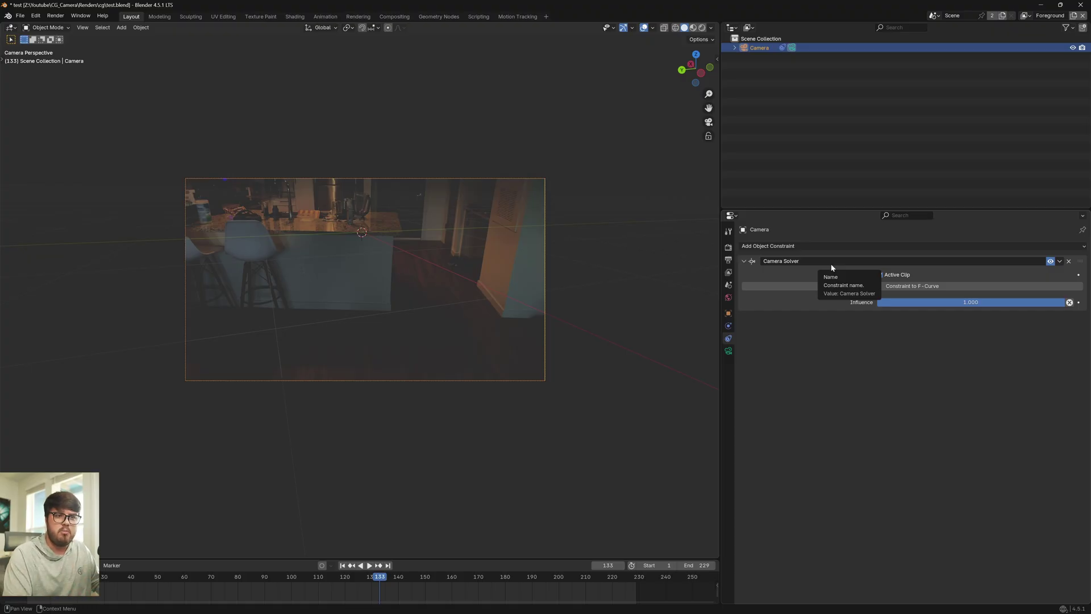
pyautogui.click(881, 286)
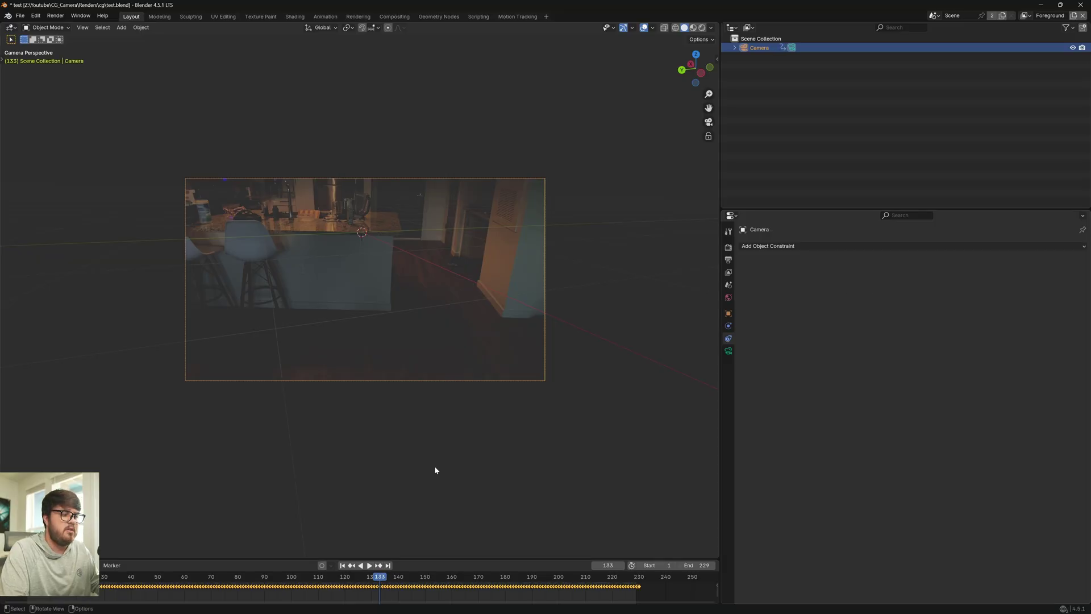
pyautogui.moveTo(203, 581); pyautogui.dragTo(197, 580)
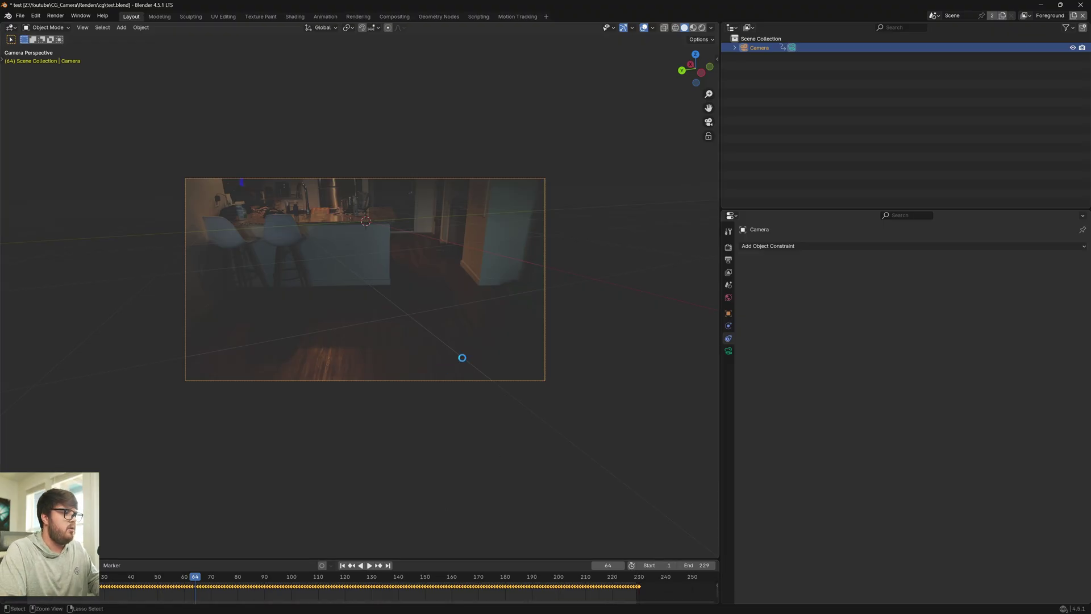
# Step: Start a new General scene with the default cube
pyautogui.click(23, 15)
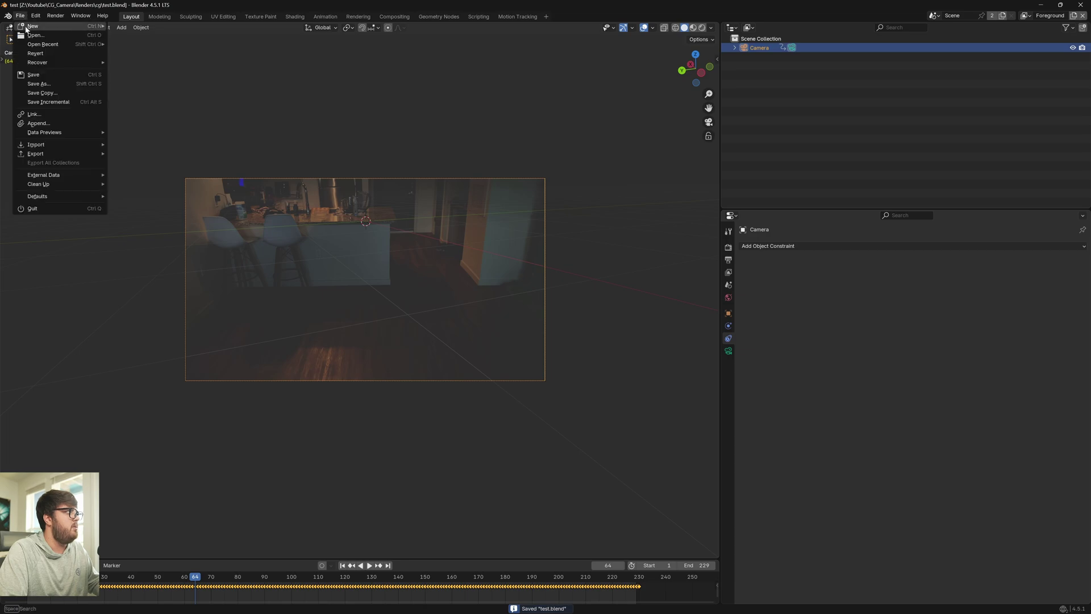
pyautogui.moveTo(56, 26)
pyautogui.click(138, 26)
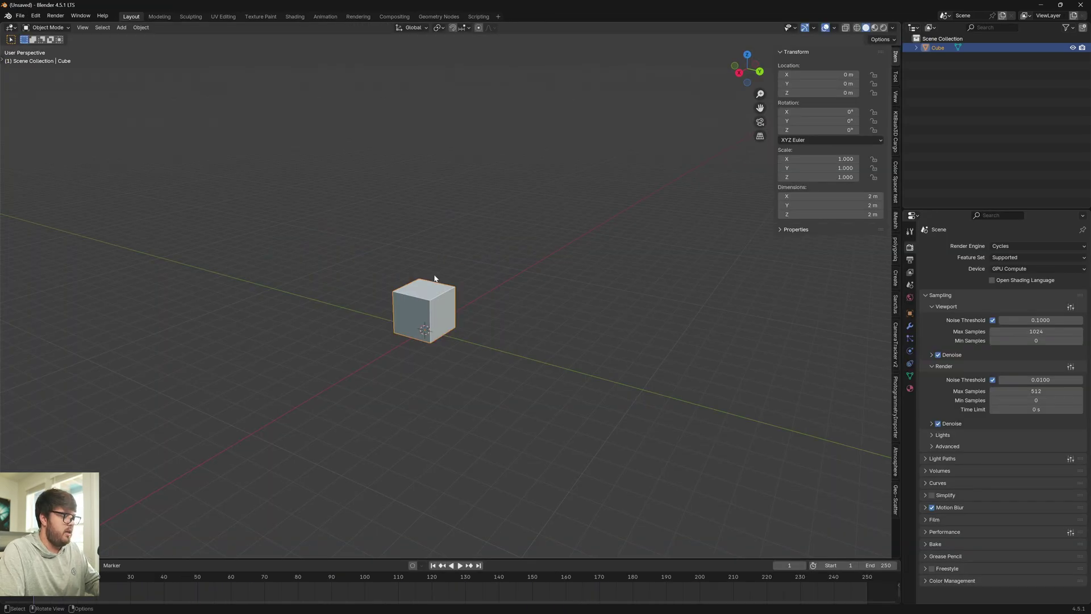
pyautogui.keyDown('shift'); pyautogui.moveTo(435, 278); pyautogui.dragTo(675, 260, button='middle'); pyautogui.keyUp('shift')
pyautogui.press('n')
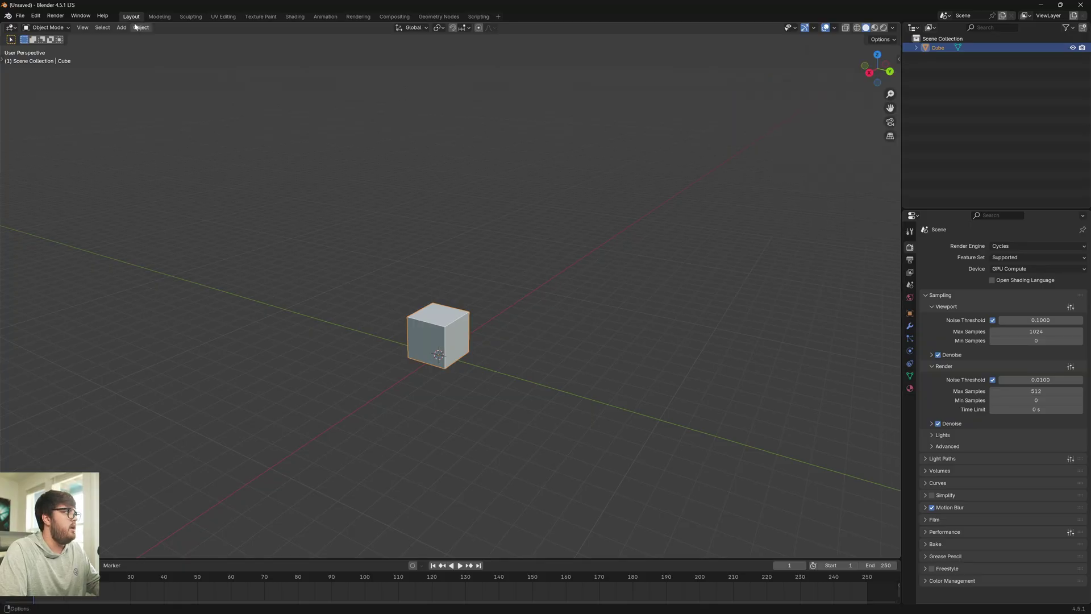
# Step: Append the Camera object from test.blend in the Renders folder
pyautogui.click(21, 17)
pyautogui.click(41, 124)
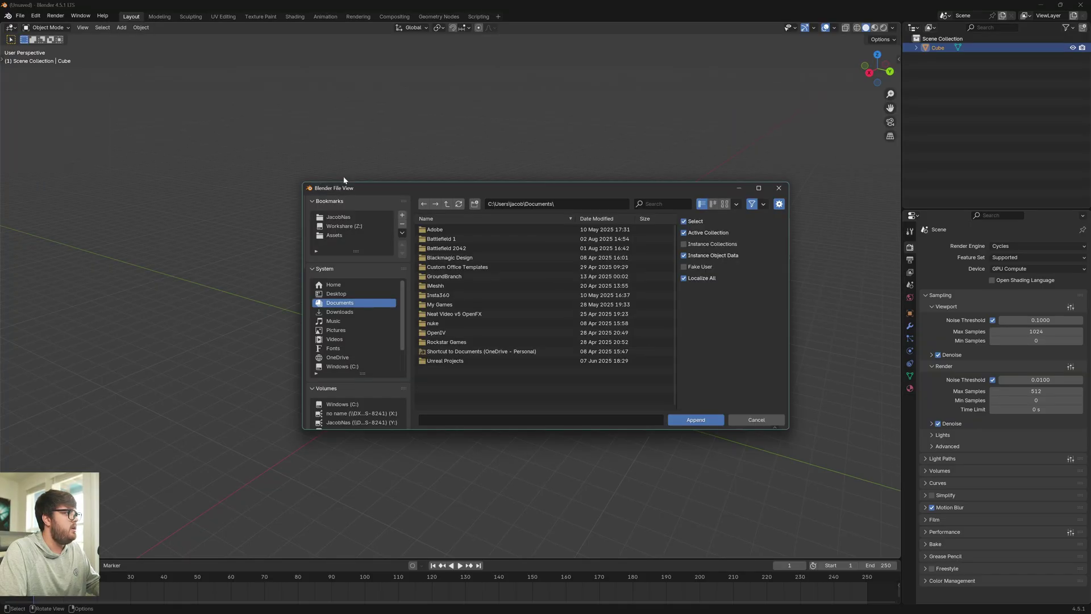
pyautogui.click(355, 235)
pyautogui.doubleClick(442, 266)
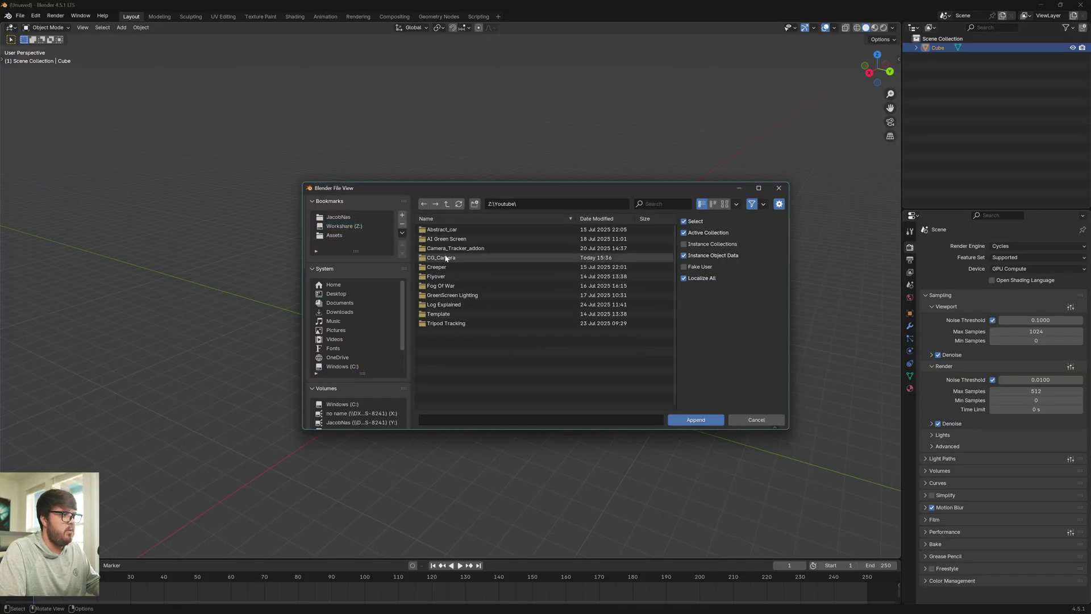
pyautogui.doubleClick(436, 248)
pyautogui.doubleClick(433, 229)
pyautogui.doubleClick(433, 229)
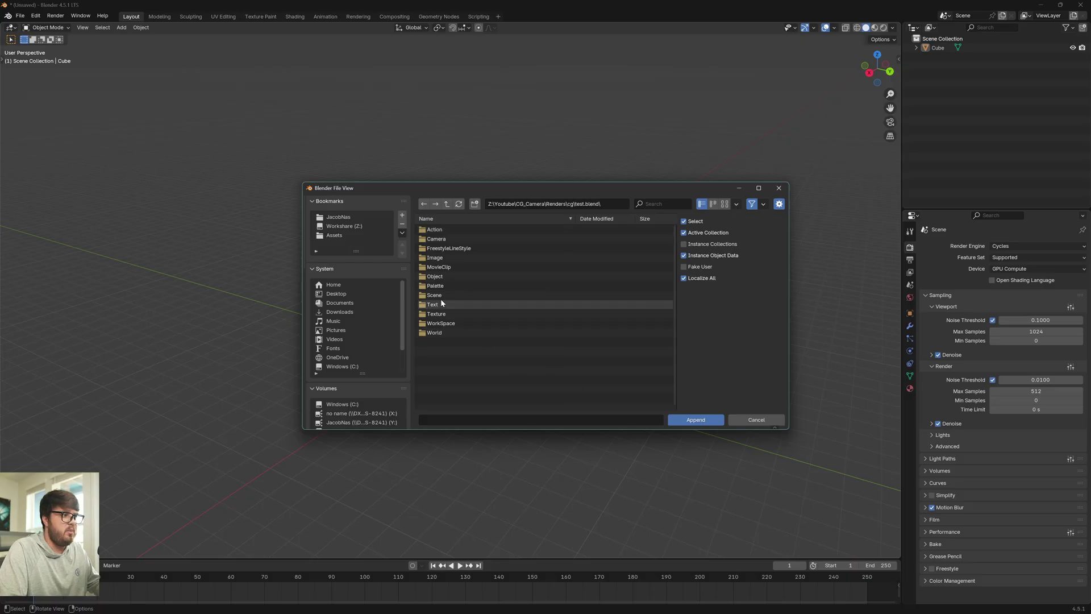
pyautogui.doubleClick(441, 298)
pyautogui.click(436, 230)
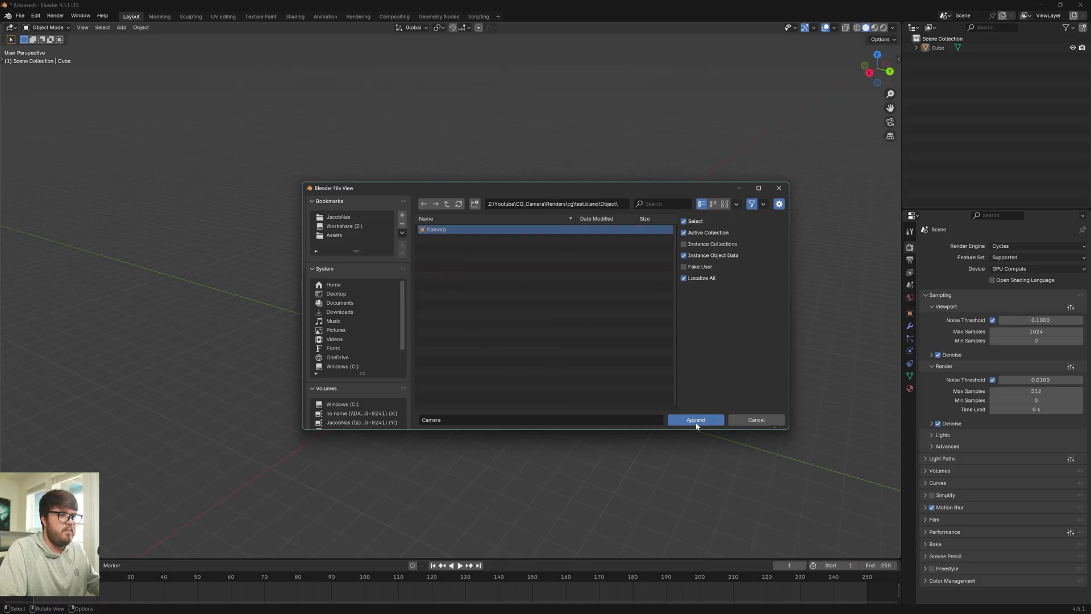
pyautogui.click(696, 420)
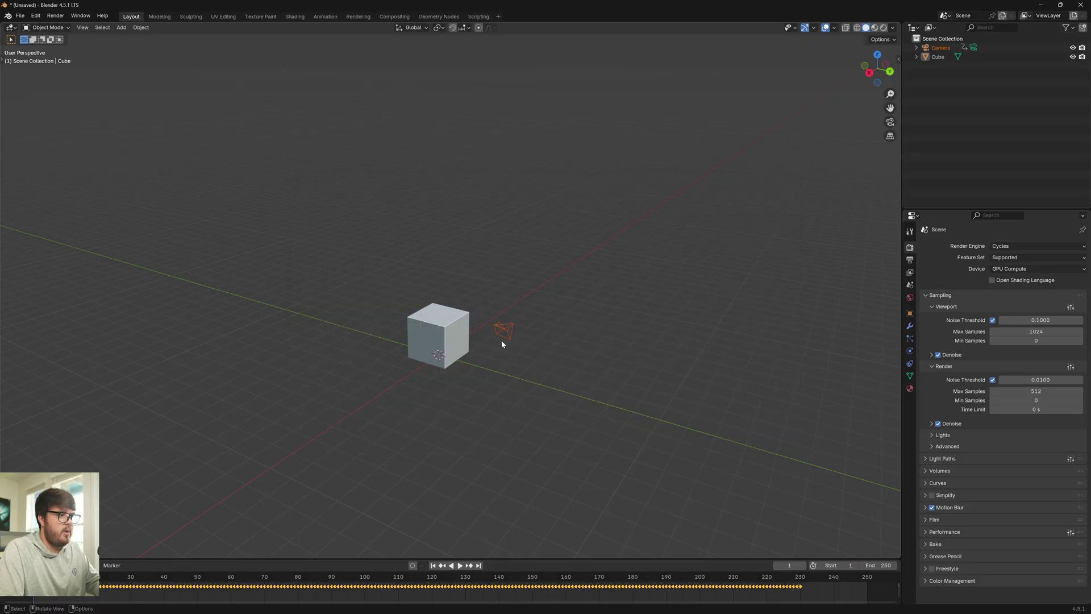
# Step: Play the appended camera's animation and add a Plain Axes empty at the cube's base
pyautogui.press('space')
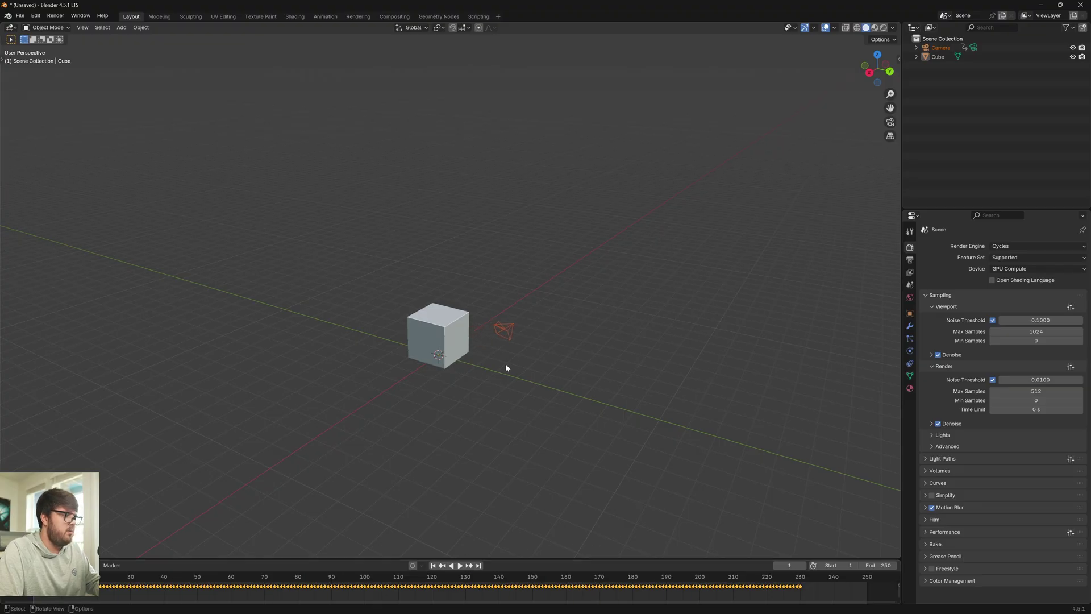
pyautogui.moveTo(502, 356); pyautogui.dragTo(492, 366, button='middle')
pyautogui.click(495, 335)
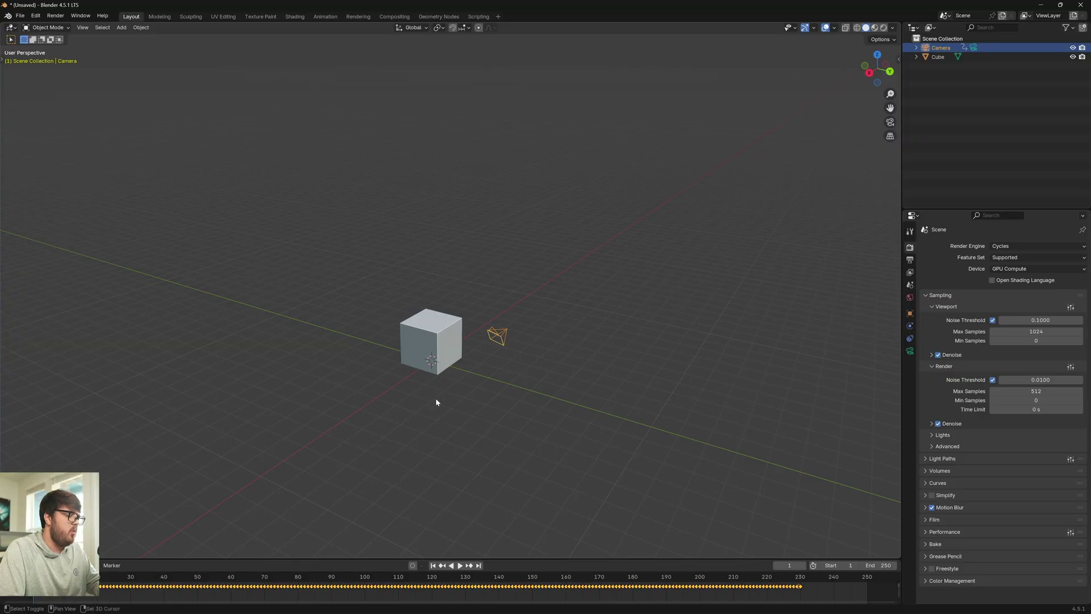
pyautogui.hotkey('shift', 'a')
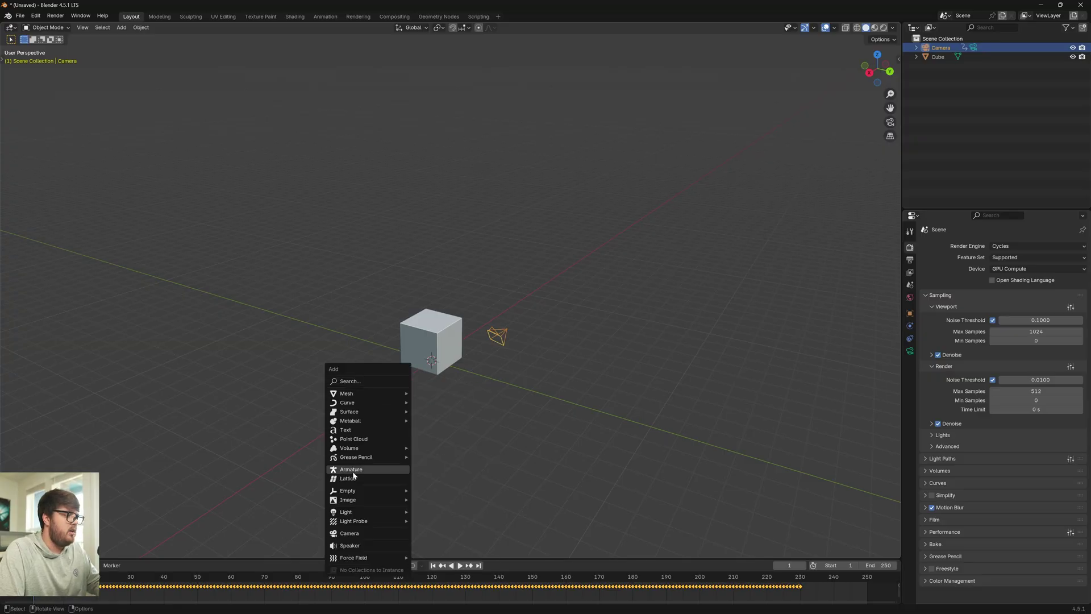
pyautogui.moveTo(354, 492)
pyautogui.click(425, 491)
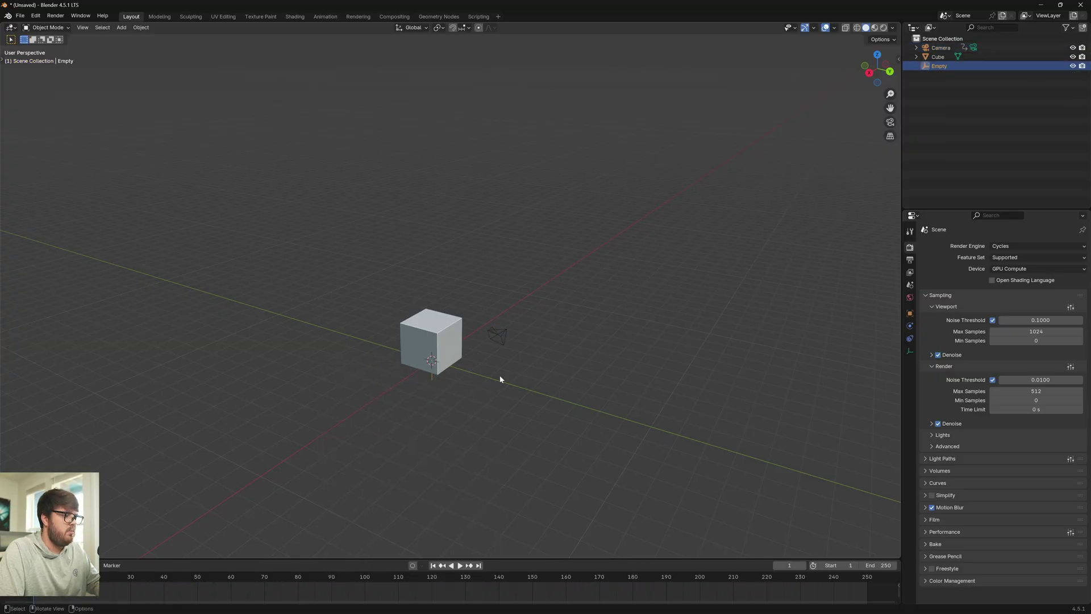
# Step: Parent the camera to the empty with Object (Keep Transform)
pyautogui.click(499, 336)
pyautogui.scroll(6, 500, 345)
pyautogui.keyDown('shift'); pyautogui.moveTo(500, 345); pyautogui.dragTo(408, 372, button='middle'); pyautogui.keyUp('shift')
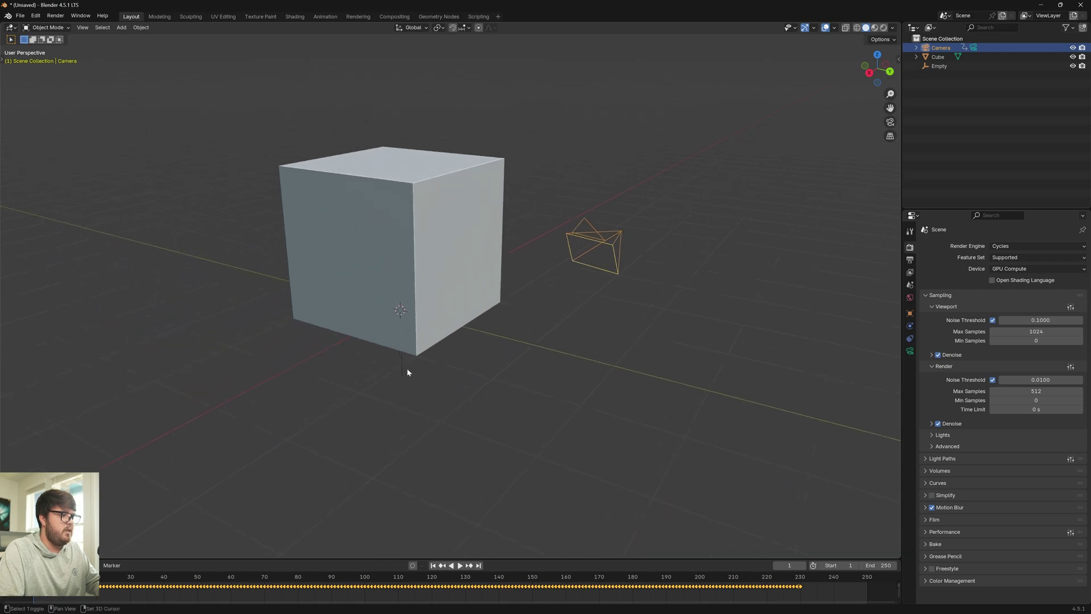
pyautogui.keyDown('shift'); pyautogui.click(408, 372); pyautogui.keyUp('shift')
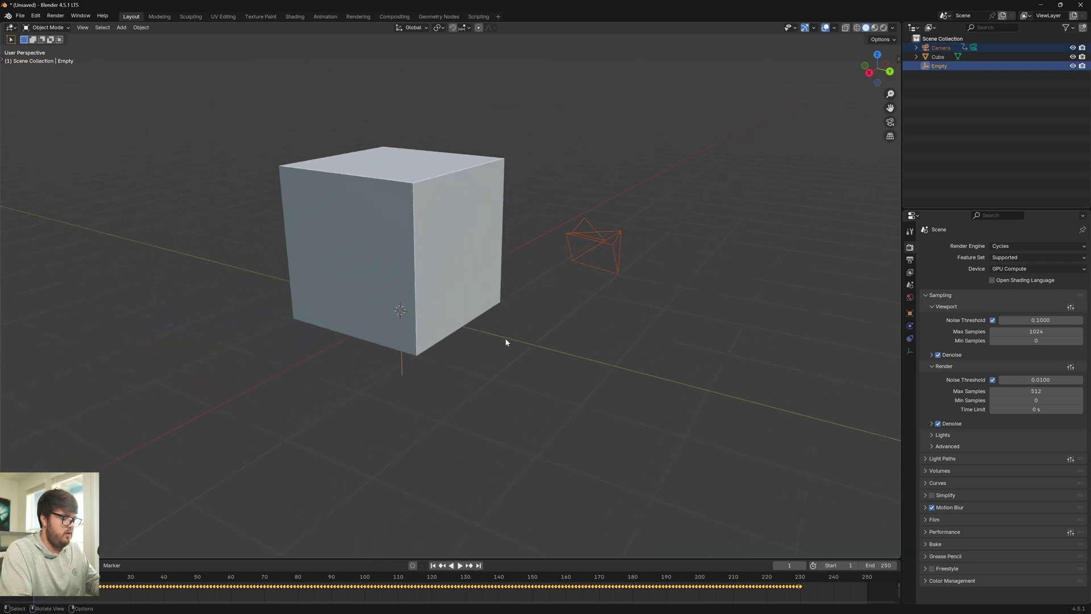
pyautogui.hotkey('ctrl', 'p')
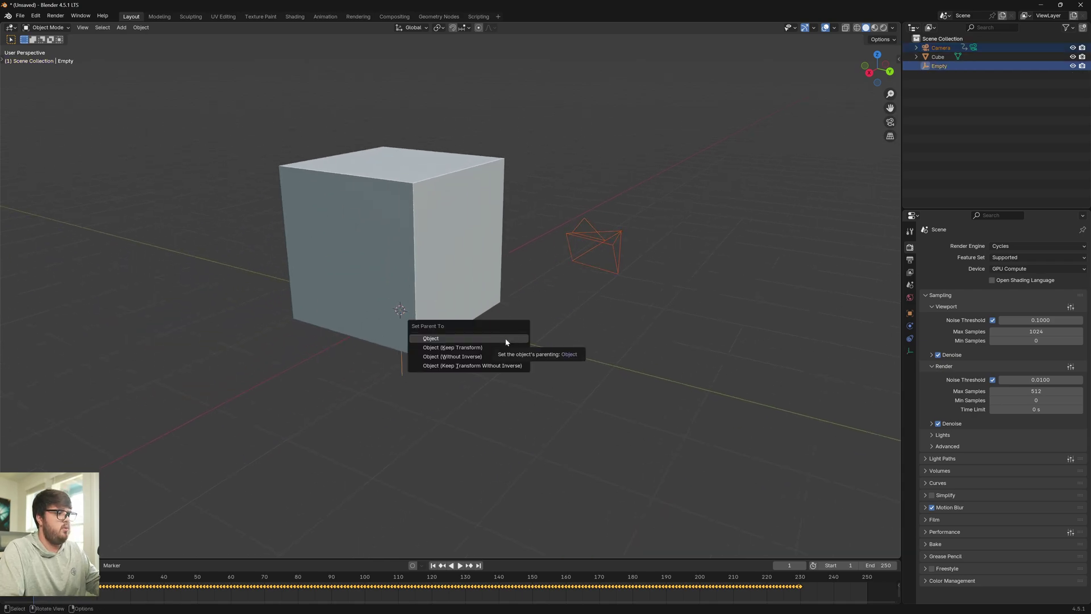
pyautogui.click(468, 351)
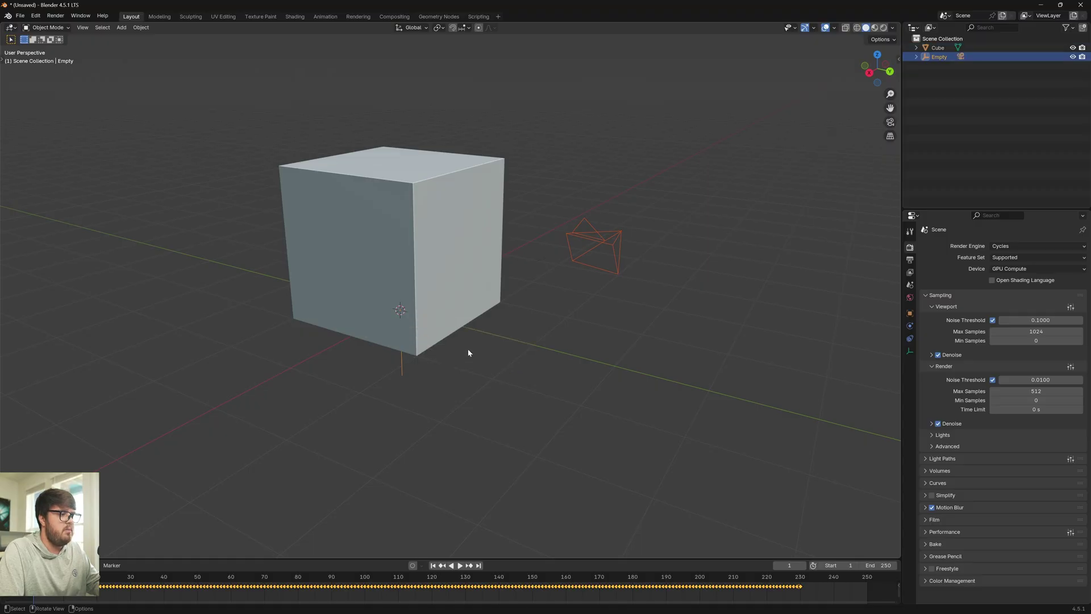
# Step: Deselect the camera and scrub the timeline to preview its motion
pyautogui.click(404, 365)
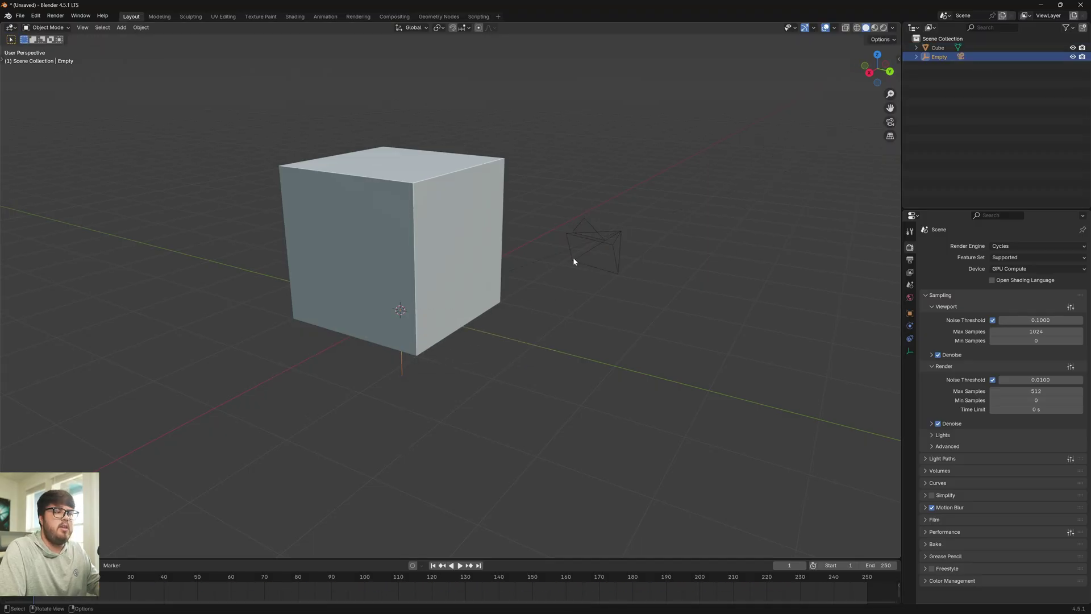
pyautogui.scroll(-5, 585, 274)
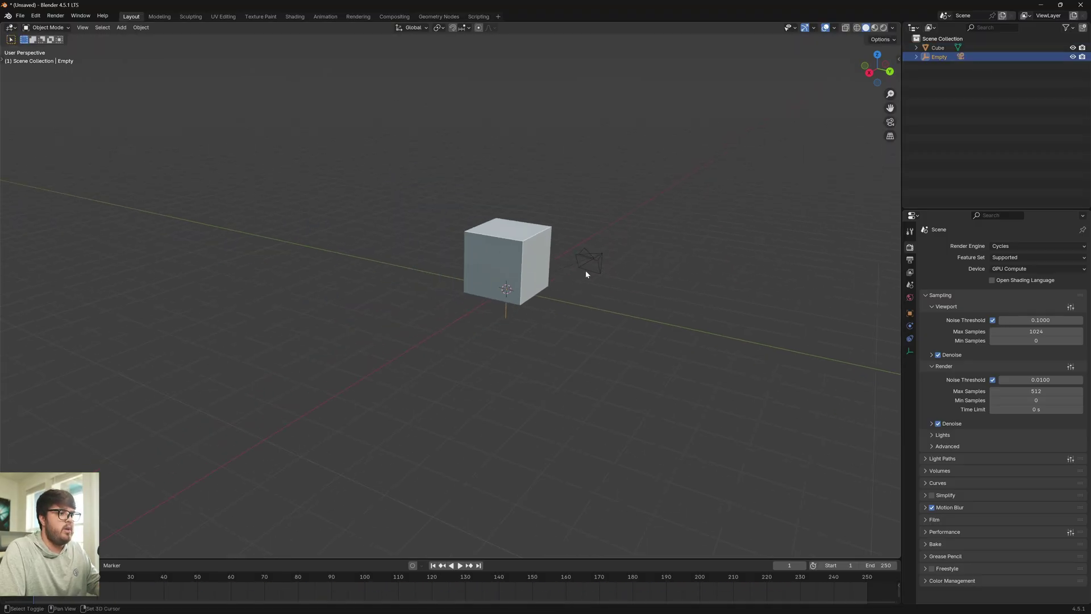
pyautogui.keyDown('shift'); pyautogui.moveTo(586, 274); pyautogui.dragTo(501, 358, button='middle'); pyautogui.keyUp('shift')
pyautogui.moveTo(85, 577); pyautogui.dragTo(545, 563)
pyautogui.moveTo(649, 557); pyautogui.dragTo(47, 596)
# Step: Add a plane and scale it up into a large floor under the cube
pyautogui.hotkey('shift', 'a')
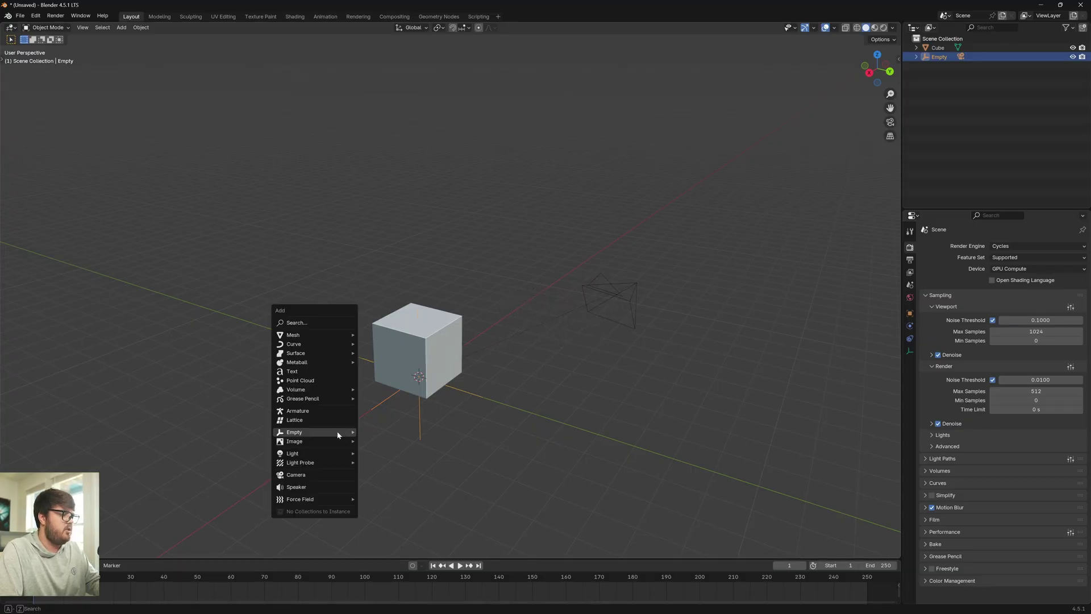
pyautogui.moveTo(318, 335)
pyautogui.click(384, 335)
pyautogui.press('s')
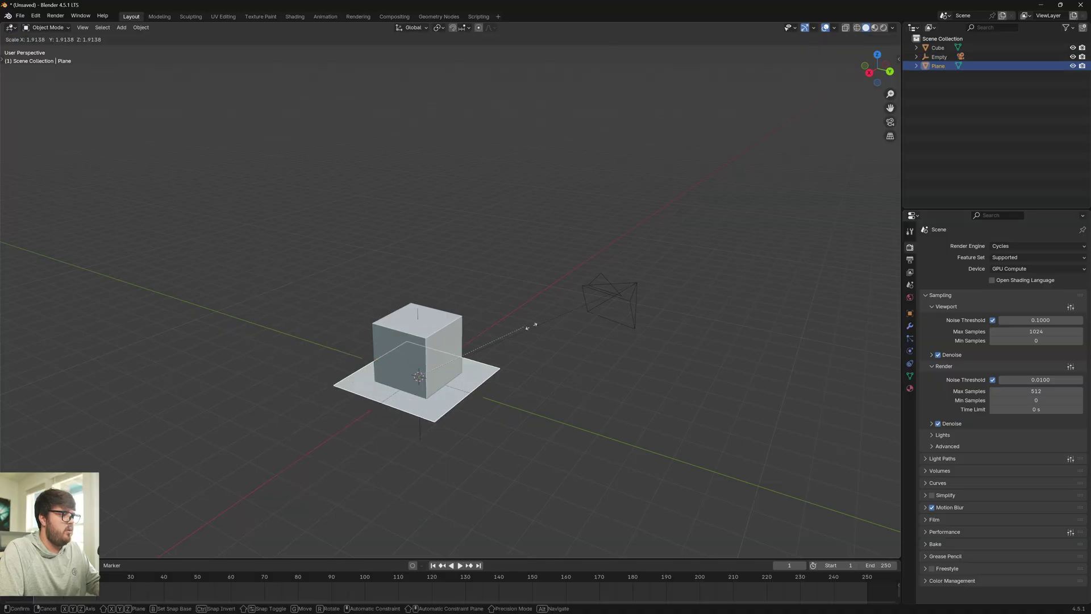
pyautogui.click(722, 315)
# Step: Add a Suzanne monkey head and raise it vertically onto the cube
pyautogui.hotkey('shift', 'a')
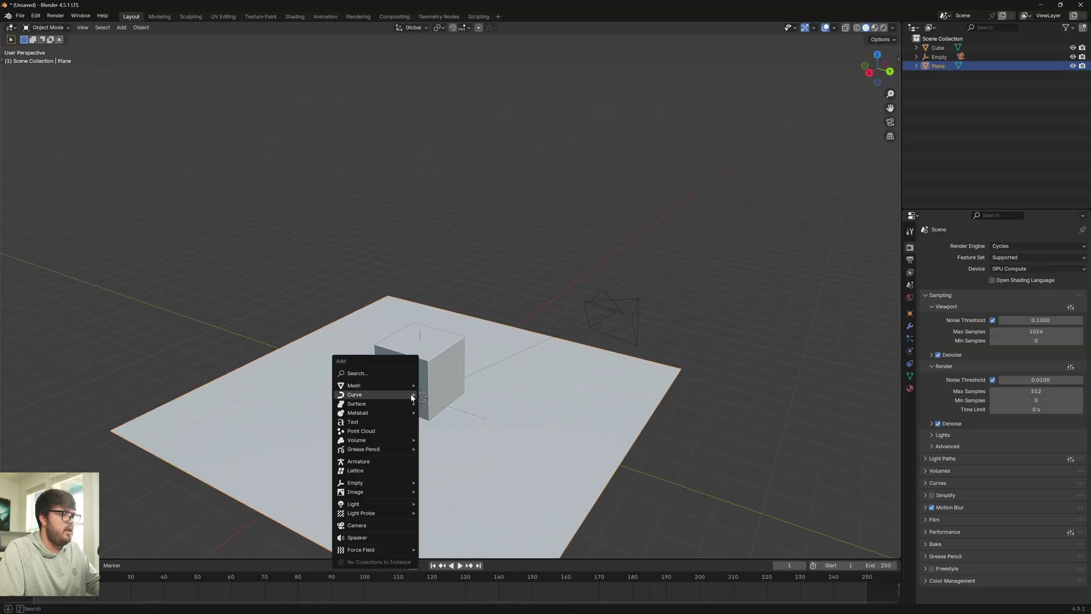
pyautogui.moveTo(395, 388)
pyautogui.click(449, 469)
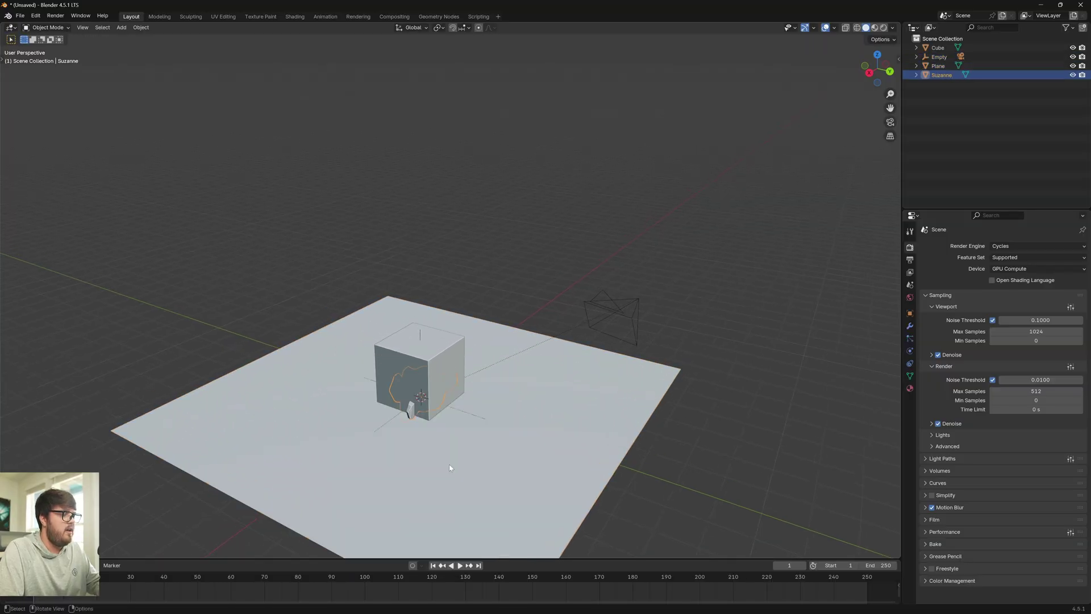
pyautogui.press('g')
pyautogui.press('z')
pyautogui.click(450, 334)
# Step: Rotate Suzanne -90 degrees on X and shrink her to a smaller size
pyautogui.write('r')
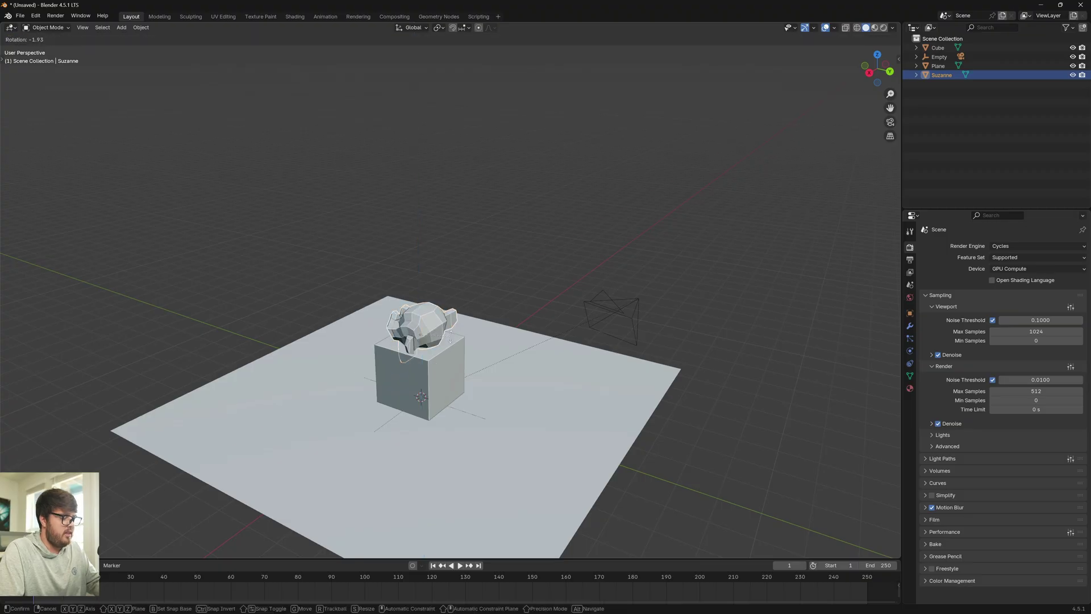
pyautogui.write('x90')
pyautogui.press('BackSpace')
pyautogui.press('BackSpace')
pyautogui.write('-90')
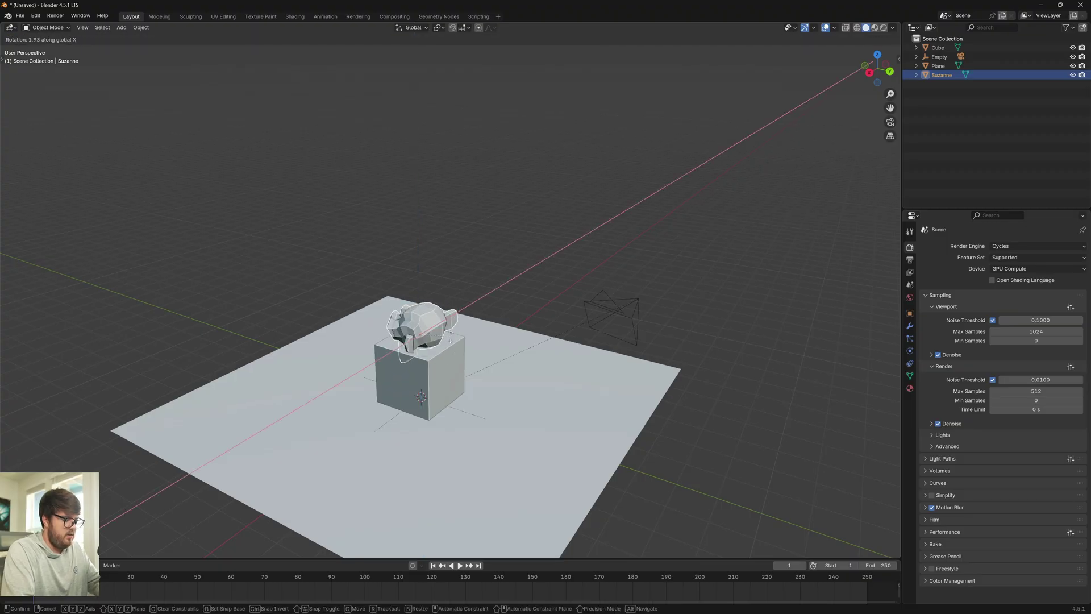
pyautogui.press('Return')
pyautogui.press('s')
pyautogui.press('z')
# Step: Settle Suzanne onto the cube's top, then view through the camera at the next frame
pyautogui.press('z')
pyautogui.press('z')
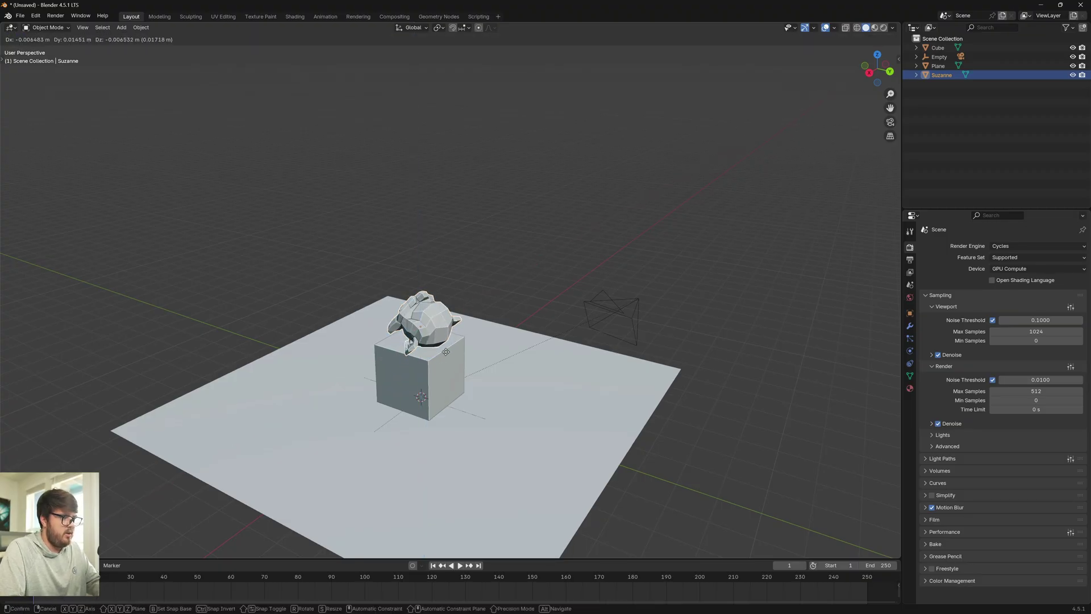
pyautogui.click(493, 302)
pyautogui.press('g')
pyautogui.press('z')
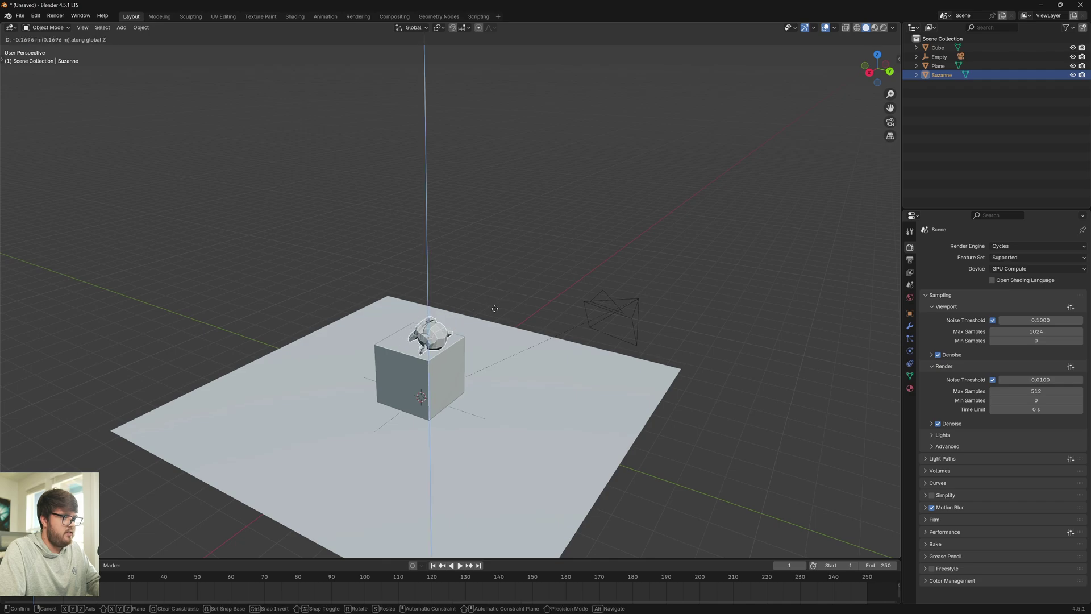
pyautogui.click(495, 313)
pyautogui.press('g')
pyautogui.press('z')
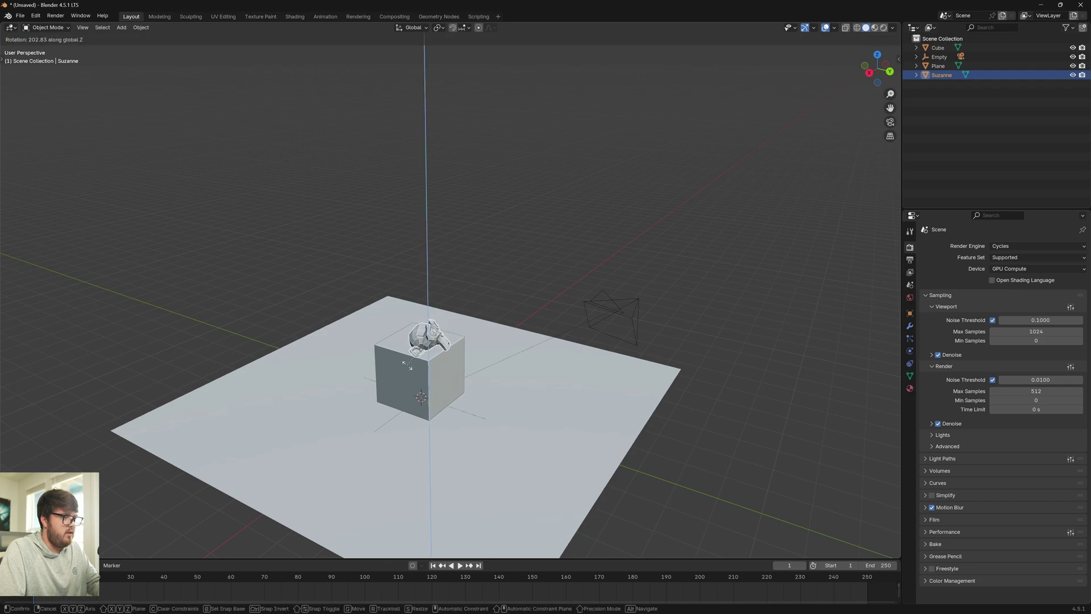
pyautogui.press('Escape')
pyautogui.press('g')
pyautogui.hotkey('shift', 'z')
pyautogui.click(370, 347)
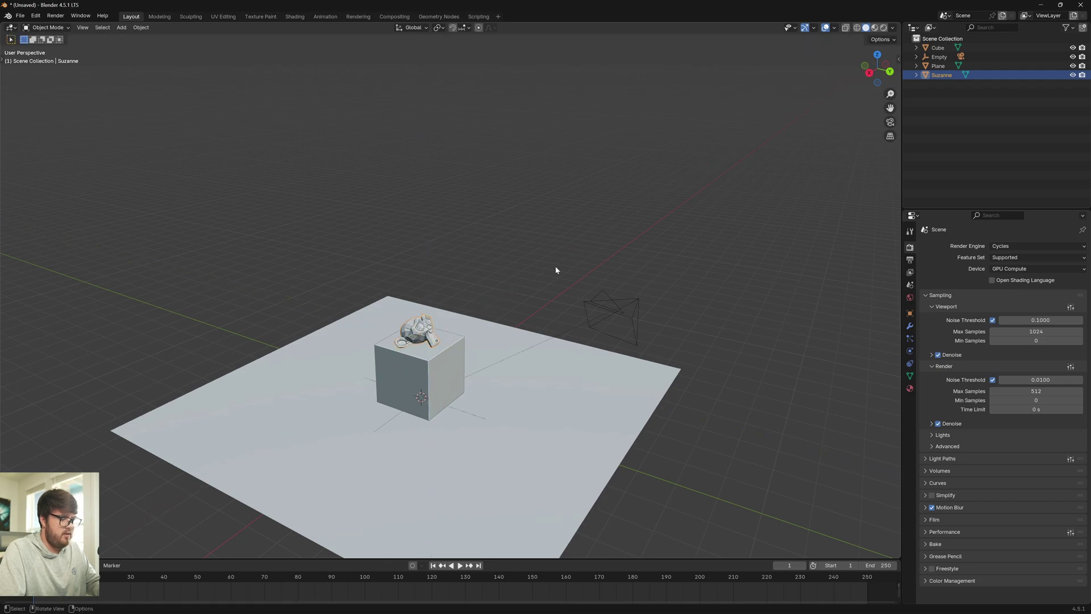
pyautogui.press('KP_0')
pyautogui.press('Right')
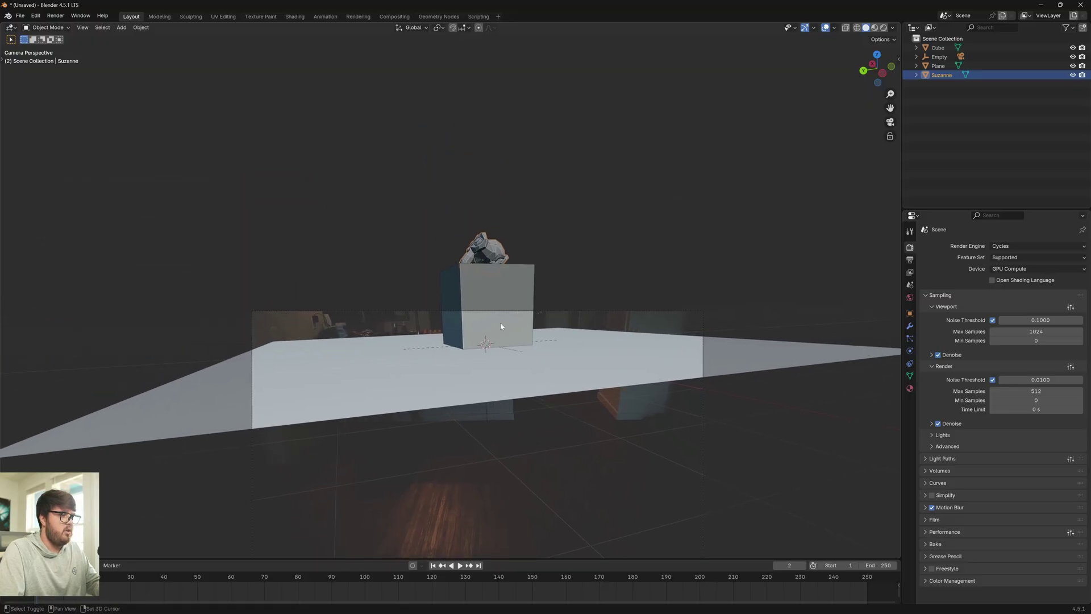
# Step: Select the camera and turn off its Background Images in the camera data settings
pyautogui.keyDown('shift'); pyautogui.moveTo(500, 327); pyautogui.dragTo(507, 193, button='middle'); pyautogui.keyUp('shift')
pyautogui.scroll(2, 511, 228)
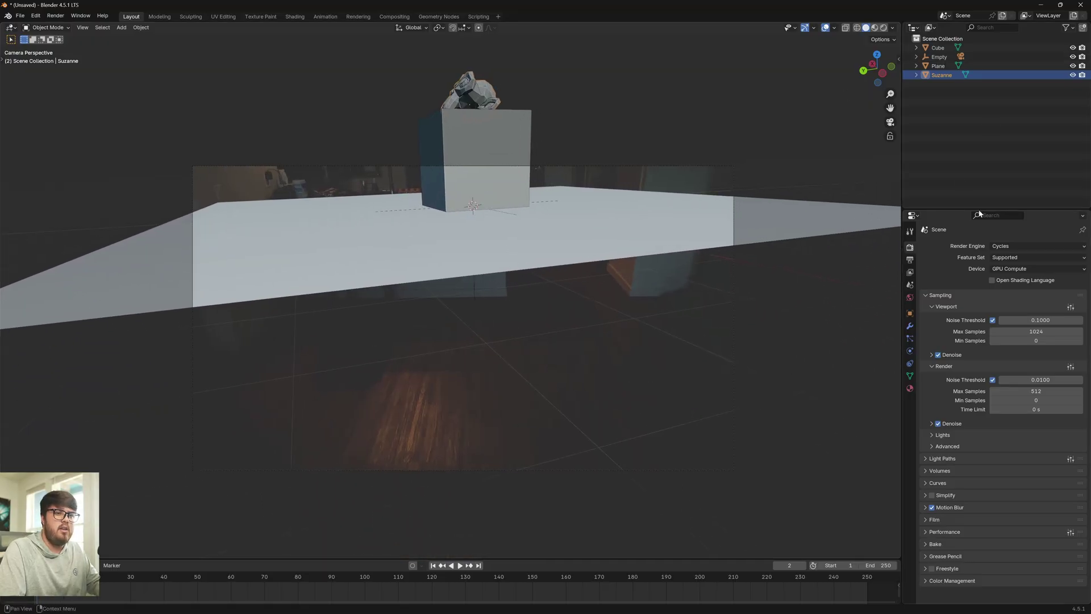
pyautogui.click(962, 56)
pyautogui.click(910, 351)
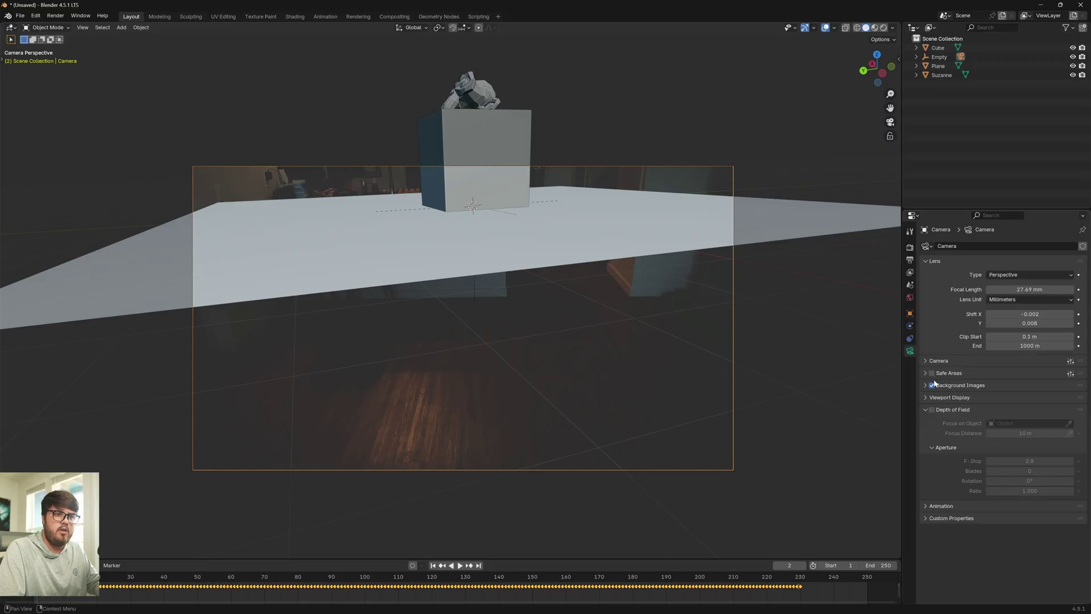
pyautogui.click(931, 385)
# Step: Split the viewport into a camera view and a perspective view, then orbit the left one
pyautogui.keyDown('shift'); pyautogui.moveTo(626, 146); pyautogui.dragTo(534, 263, button='middle'); pyautogui.keyUp('shift')
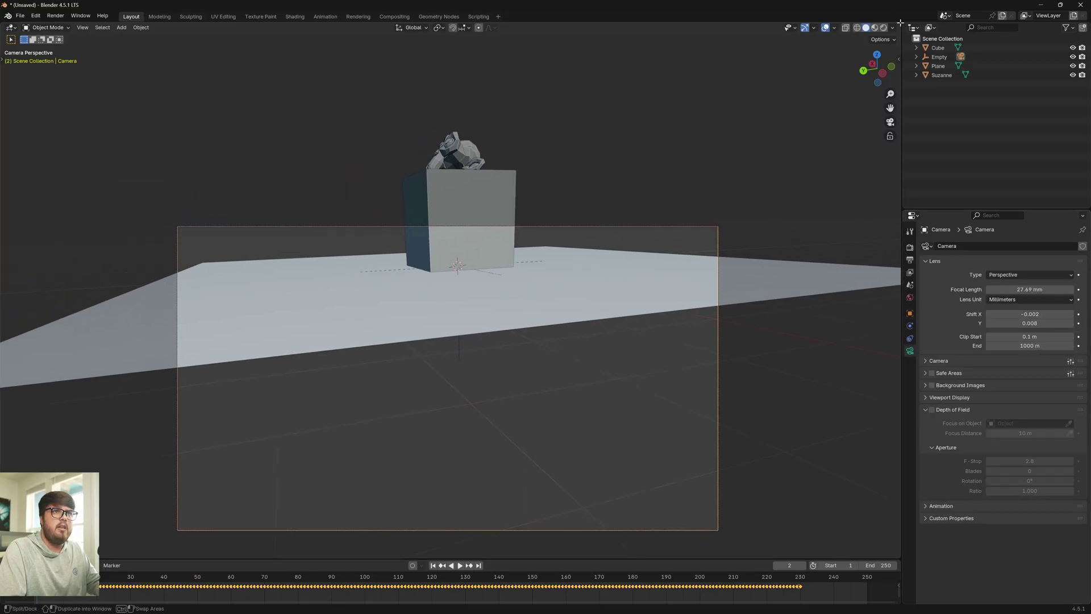
pyautogui.moveTo(900, 22); pyautogui.dragTo(450, 171)
pyautogui.keyDown('shift'); pyautogui.moveTo(658, 342); pyautogui.dragTo(656, 234, button='middle'); pyautogui.keyUp('shift')
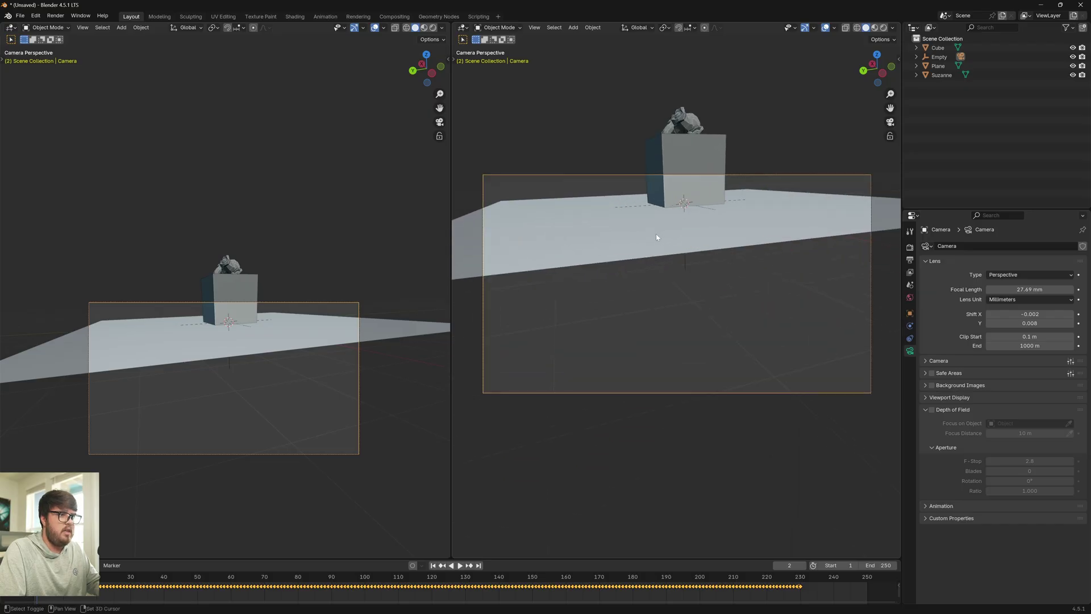
pyautogui.scroll(2, 479, 269)
pyautogui.moveTo(234, 331); pyautogui.dragTo(383, 307, button='middle')
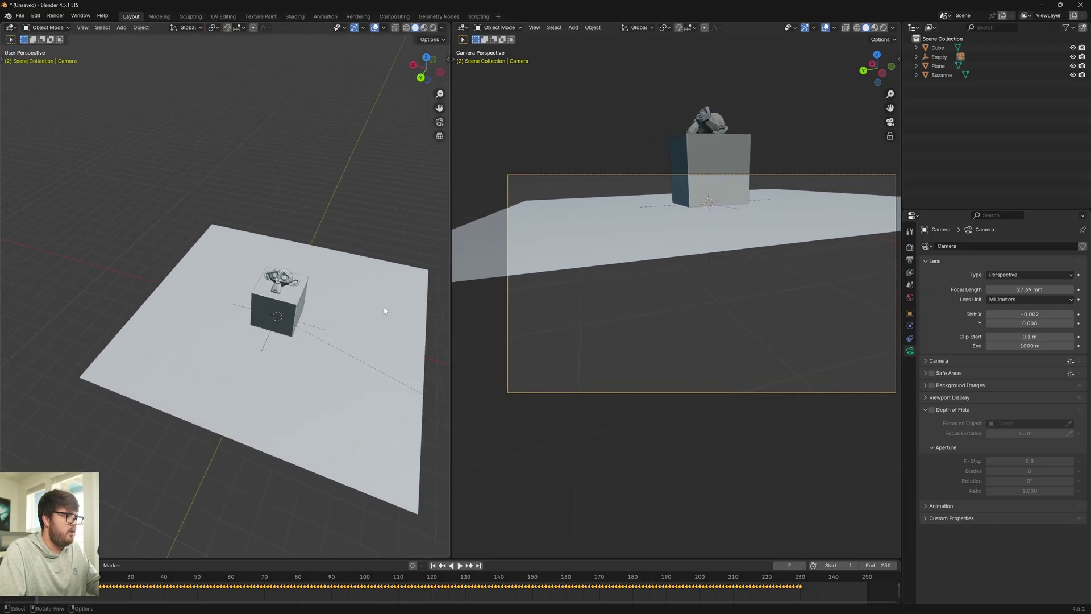
# Step: Move the Empty horizontally with Shift+Z and jump to a late frame to check framing
pyautogui.click(939, 57)
pyautogui.press('g')
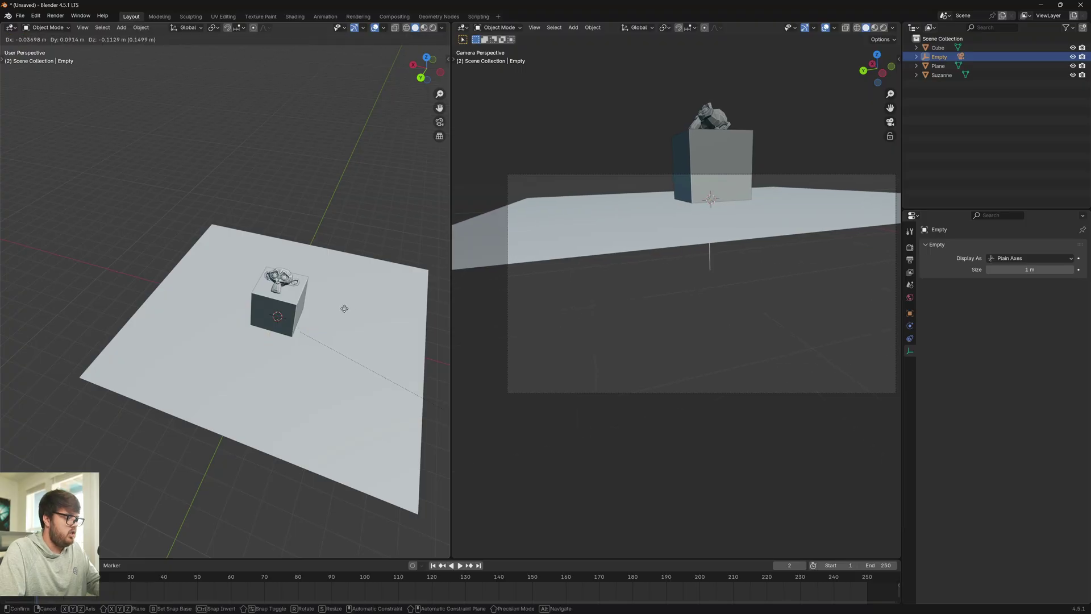
pyautogui.hotkey('shift', 'z')
pyautogui.click(240, 226)
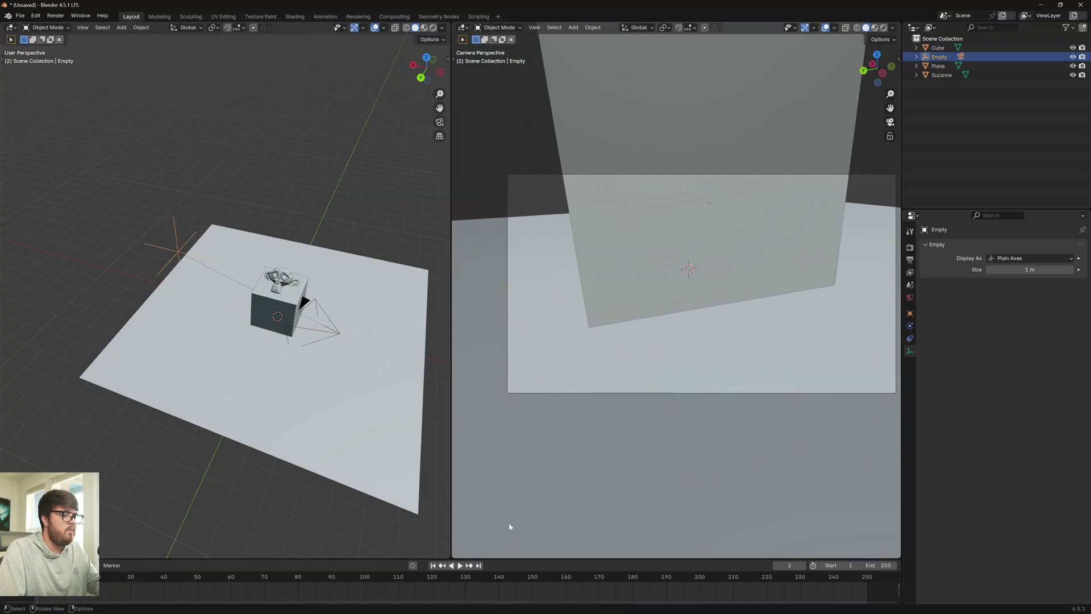
pyautogui.moveTo(398, 579); pyautogui.dragTo(704, 585)
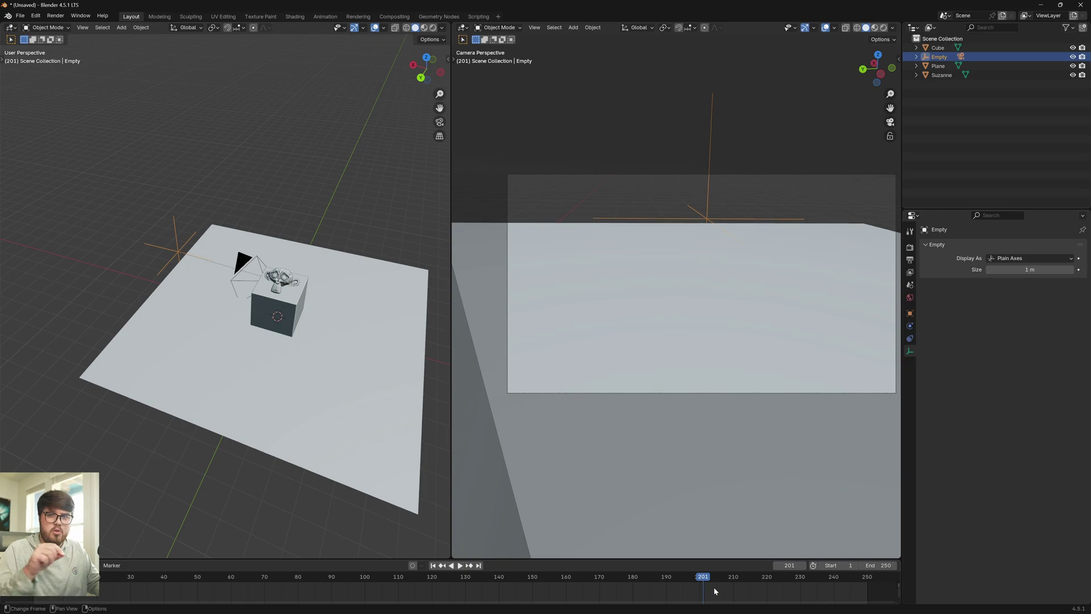
# Step: Shift the Empty further back on the plane and then sideways, keeping its height
pyautogui.press('g')
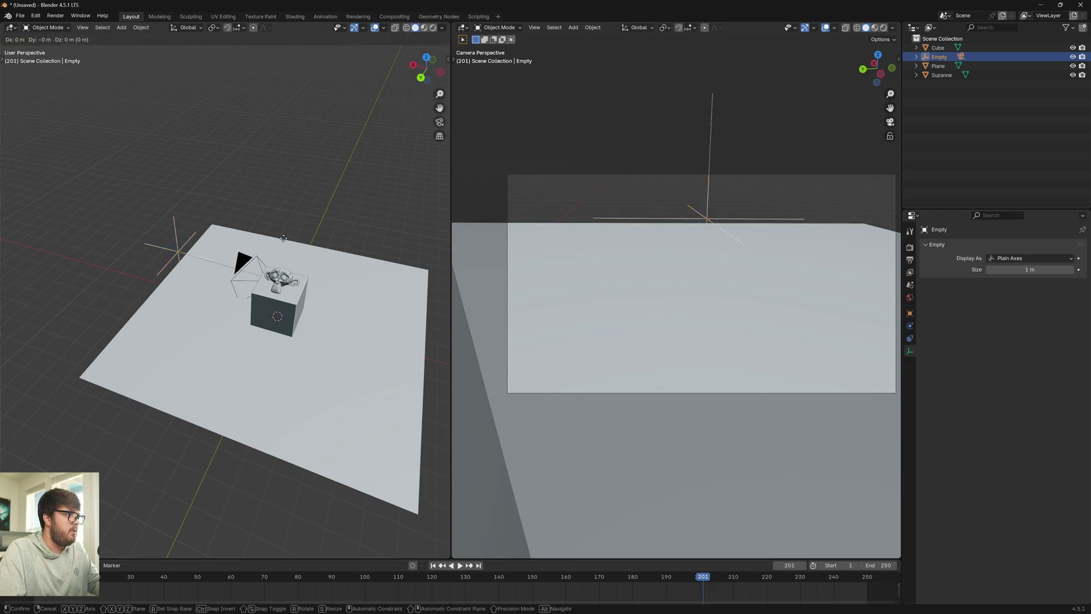
pyautogui.hotkey('shift', 'z')
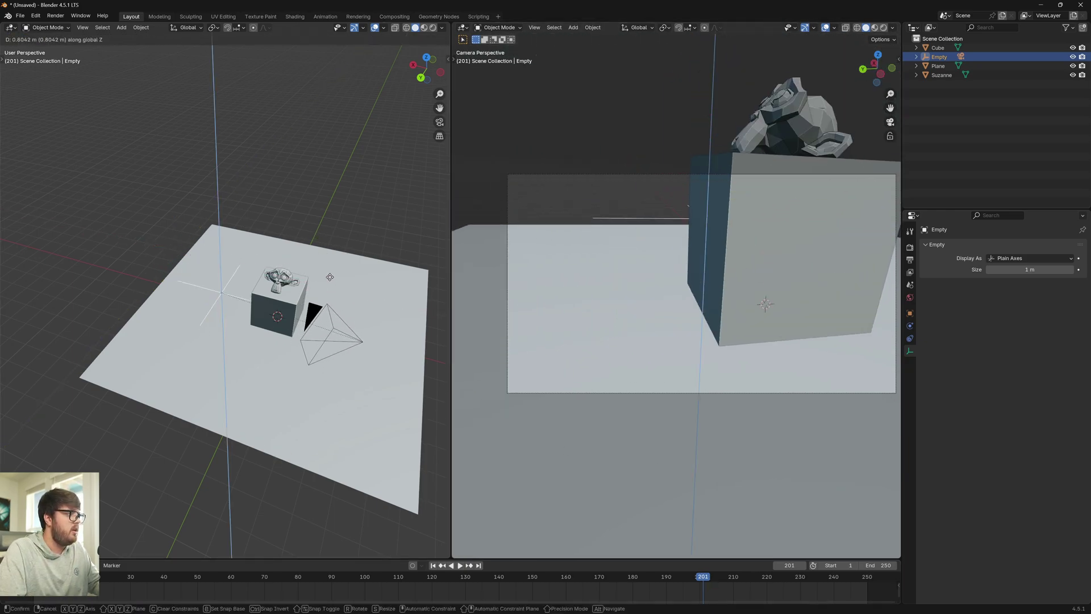
pyautogui.rightClick(325, 257)
pyautogui.press('g')
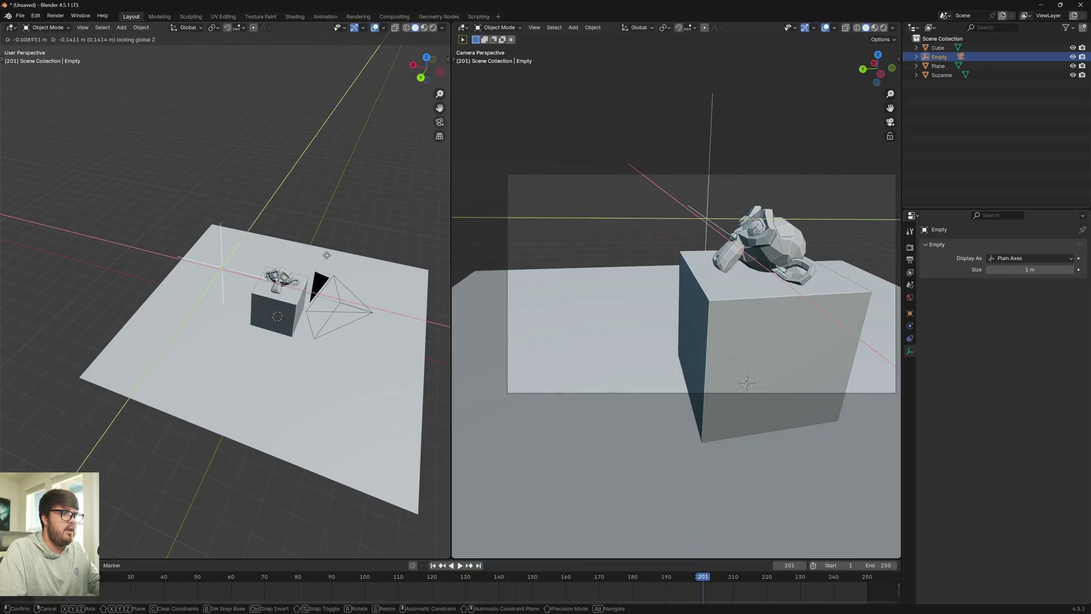
pyautogui.click(263, 193)
pyautogui.press('g')
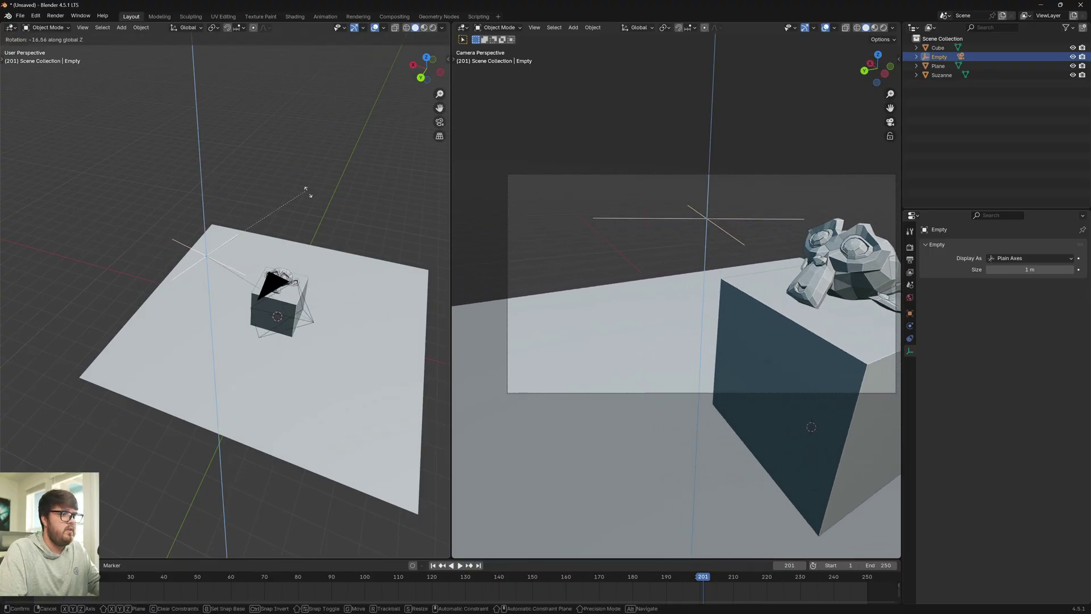
pyautogui.hotkey('shift', 'z')
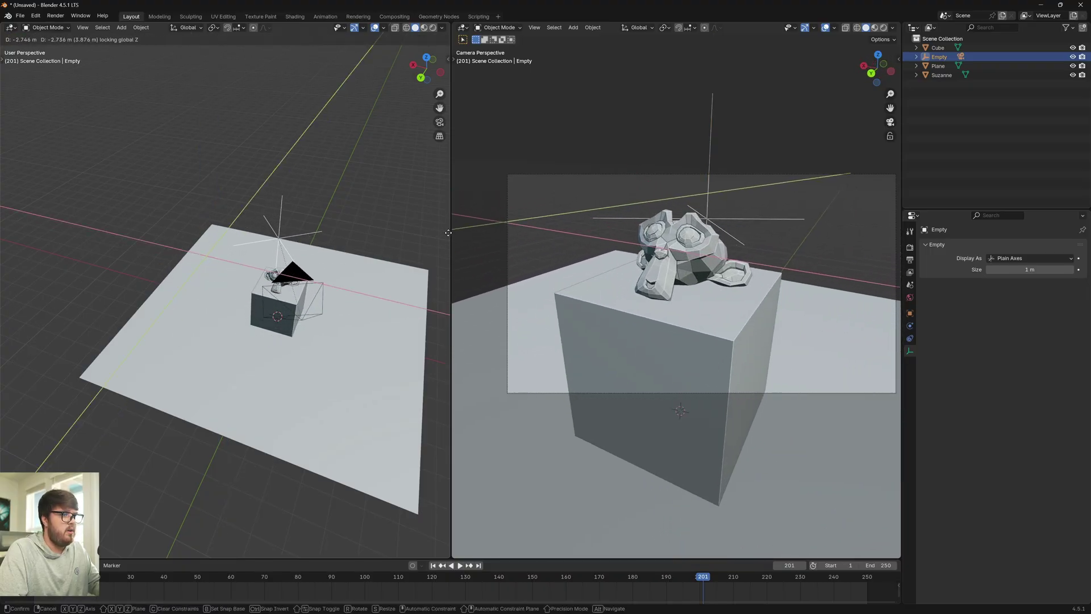
pyautogui.click(448, 225)
# Step: Nudge the Empty into its final position and scrub back from frame 201 to 72
pyautogui.press('z')
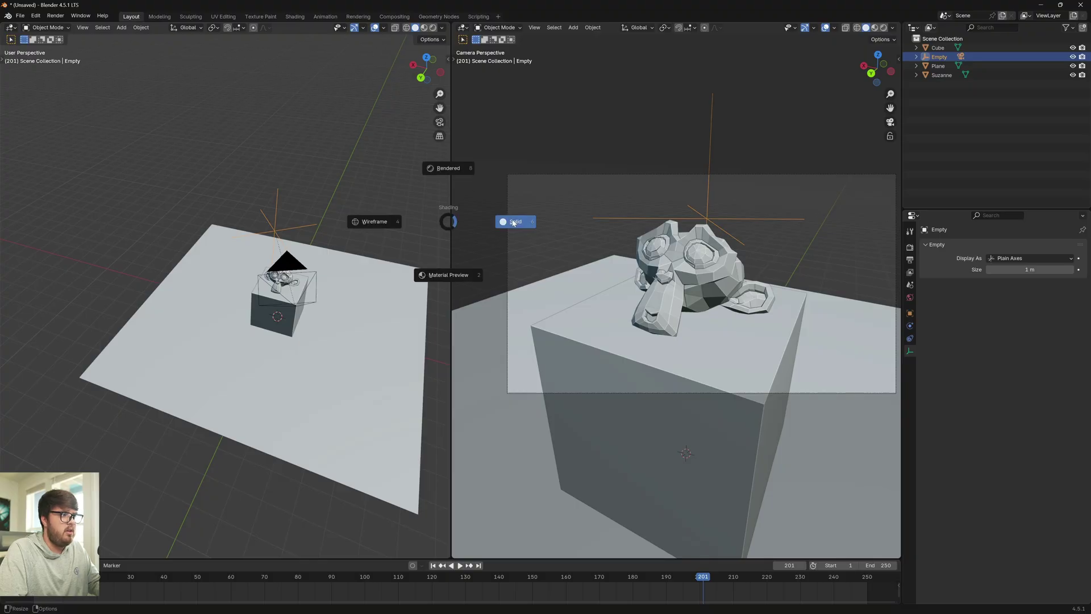
pyautogui.click(514, 222)
pyautogui.press('g')
pyautogui.press('z')
pyautogui.click(324, 217)
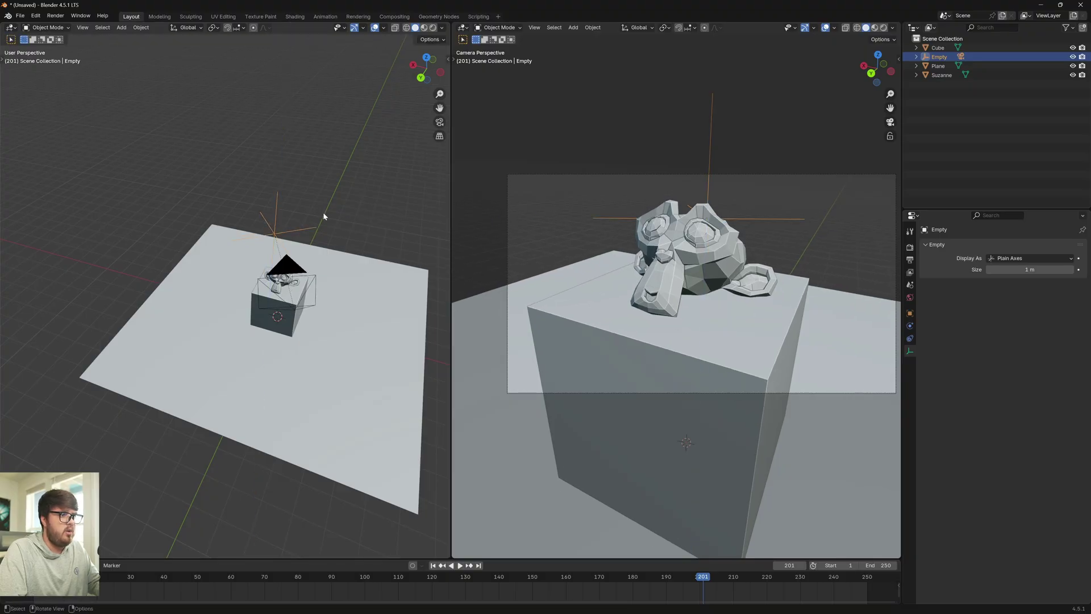
pyautogui.moveTo(390, 292); pyautogui.dragTo(318, 268, button='middle')
pyautogui.press('g')
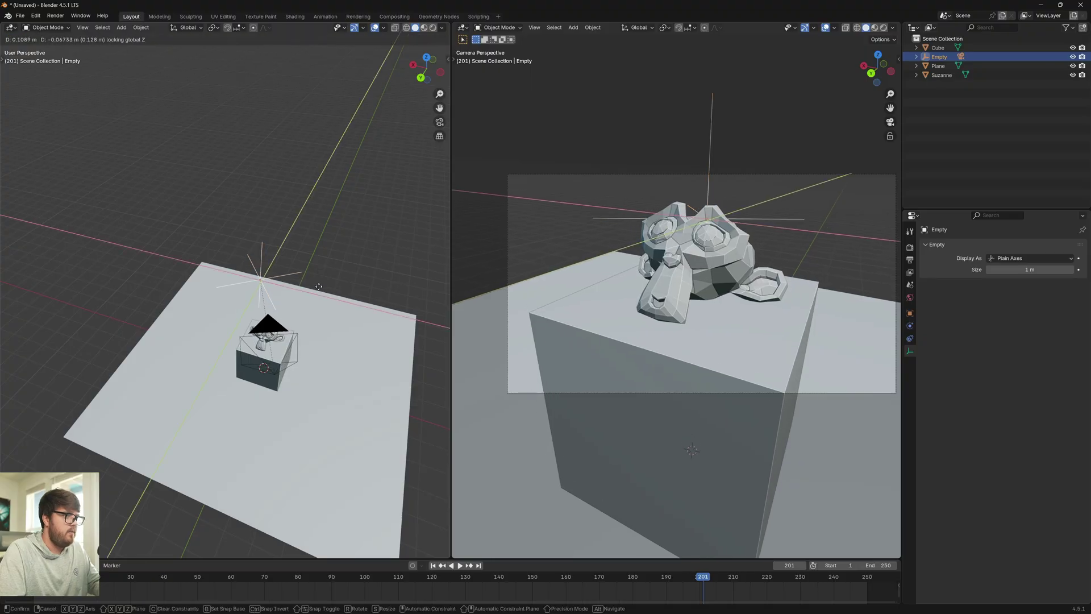
pyautogui.click(706, 581)
pyautogui.click(706, 580)
pyautogui.moveTo(706, 580); pyautogui.dragTo(35, 608)
# Step: Play the camera push-in on Suzanne atop the cube, then stop playback
pyautogui.hotkey('ctrl', 'F11')
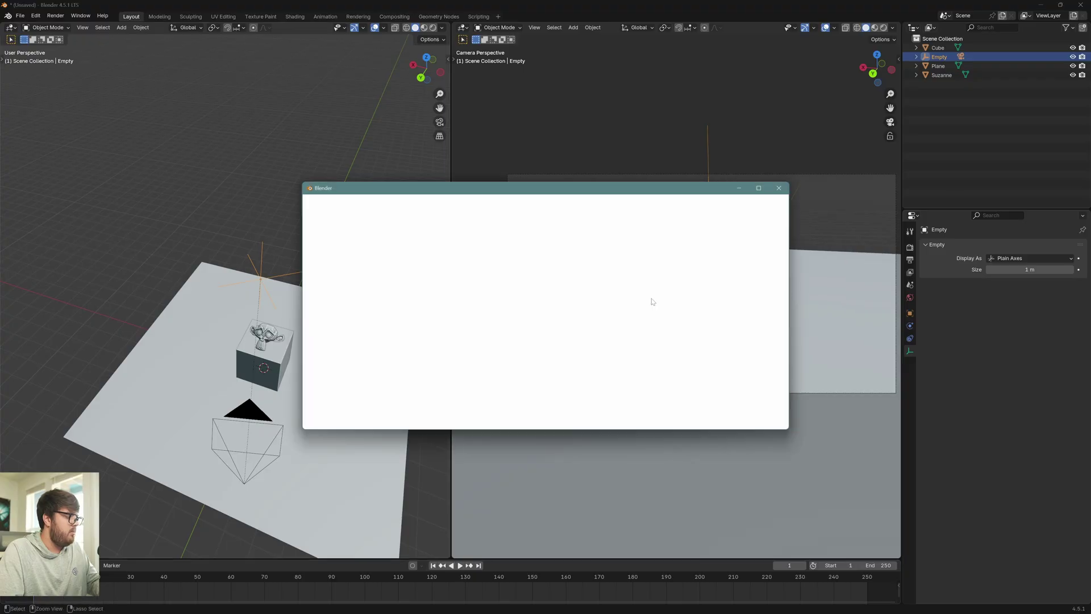
pyautogui.click(750, 416)
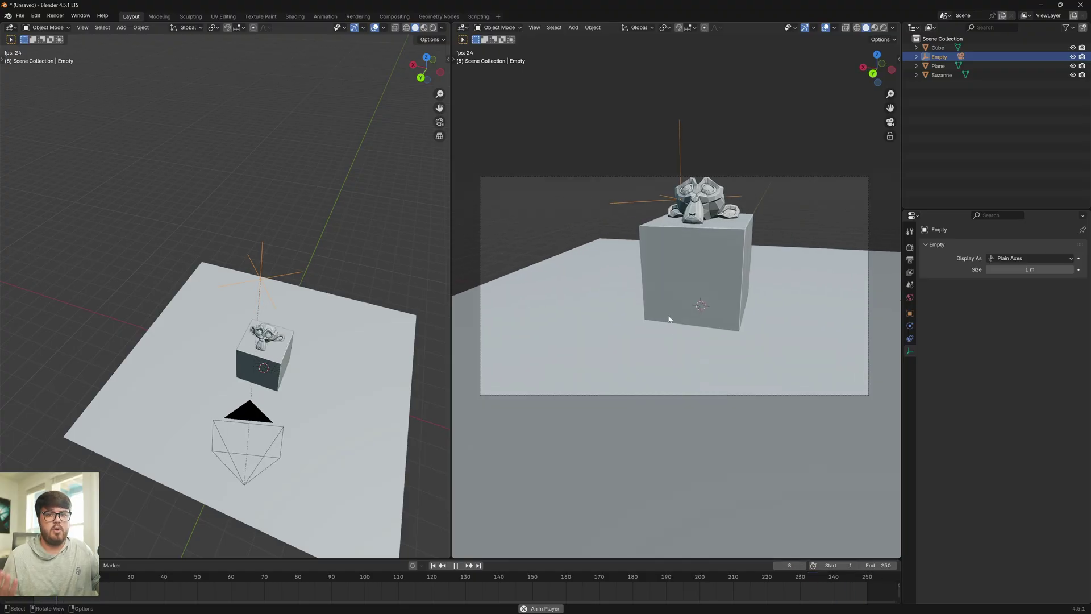
pyautogui.press('space')
# Step: With the camera selected at frame 230, change the scene End frame to 1000
pyautogui.click(250, 421)
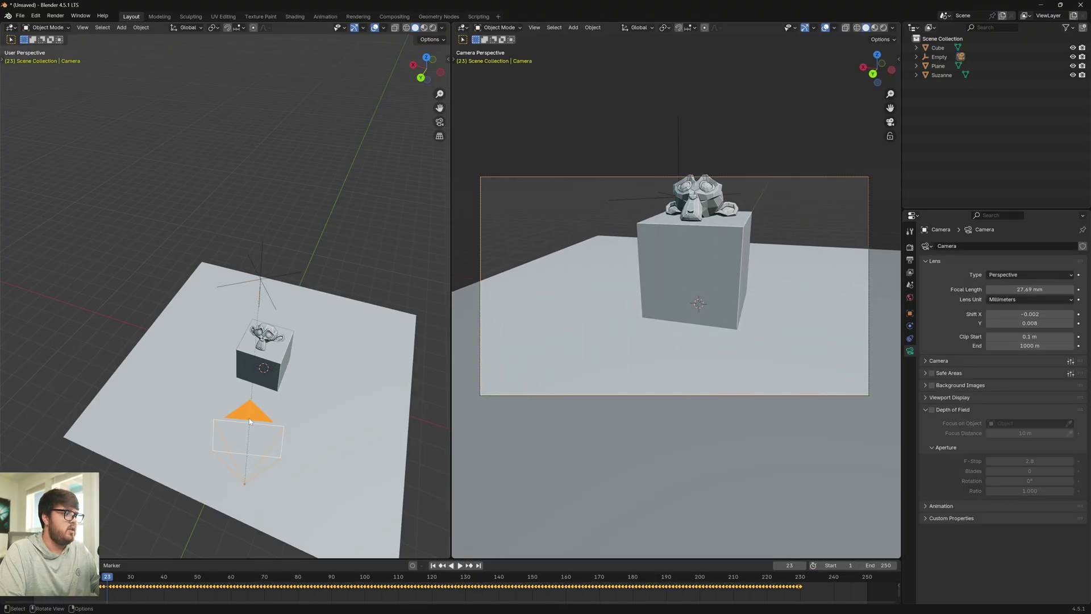
pyautogui.moveTo(796, 580); pyautogui.dragTo(800, 579)
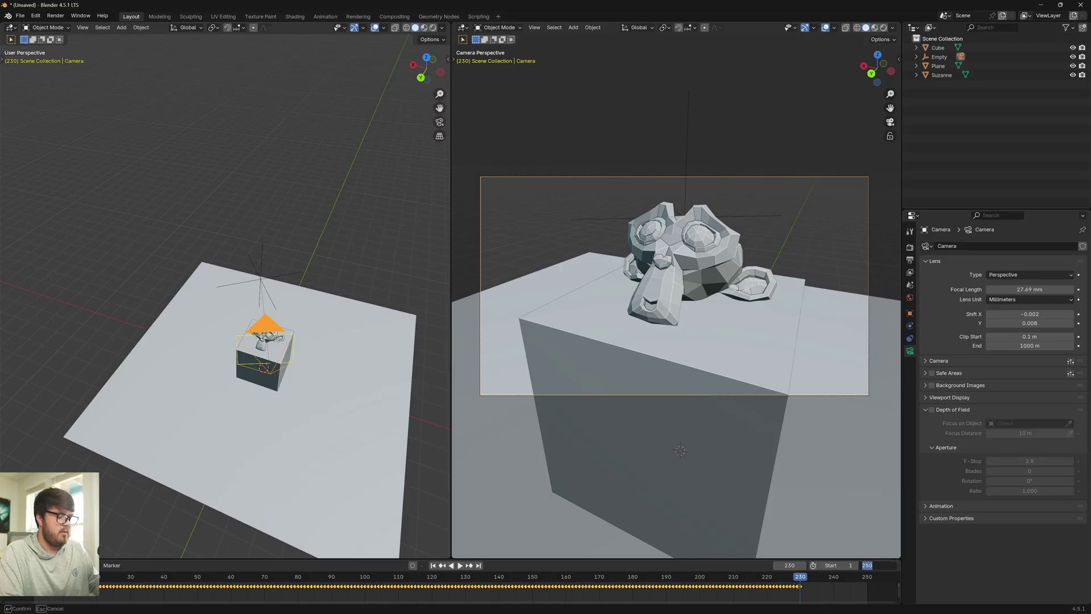
pyautogui.write('230')
pyautogui.press('Return')
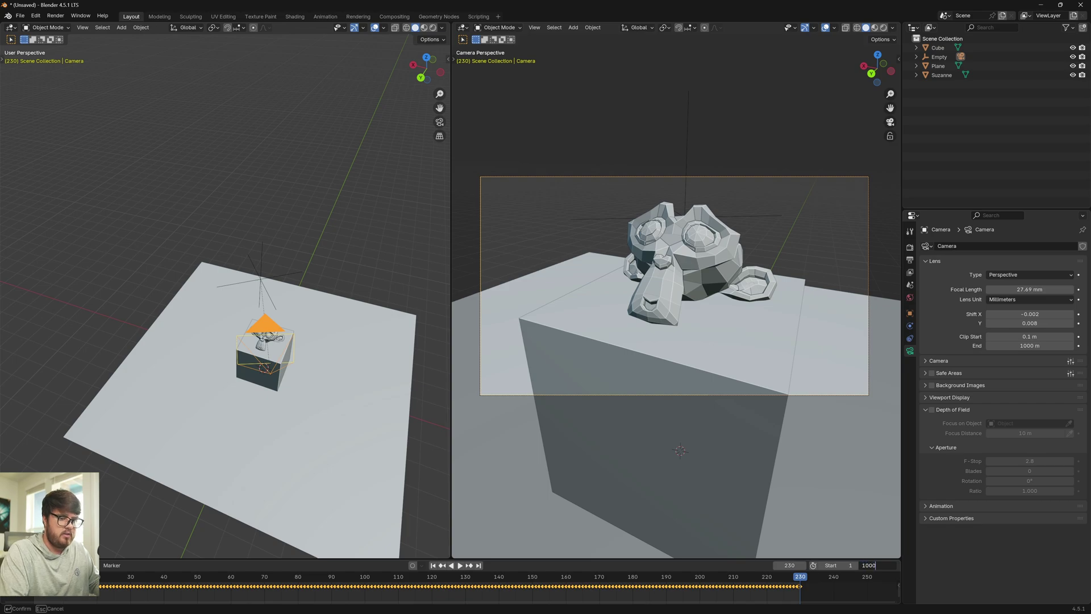
pyautogui.press('Return')
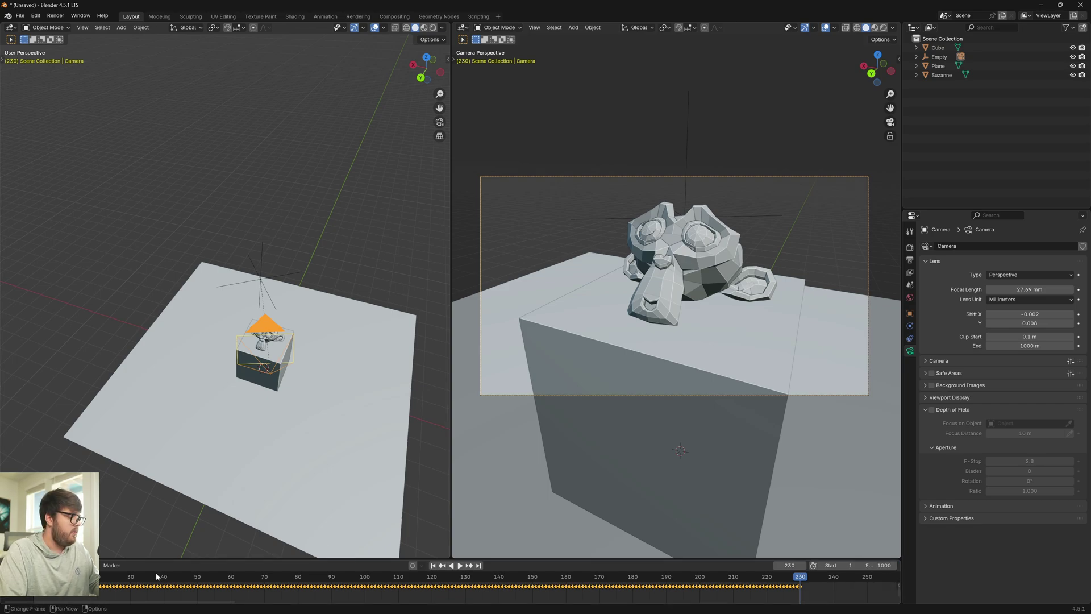
# Step: From frame 0, scale the camera keyframes so the motion ends near frame 800
pyautogui.hotkey('shift', 'Left')
pyautogui.press('space')
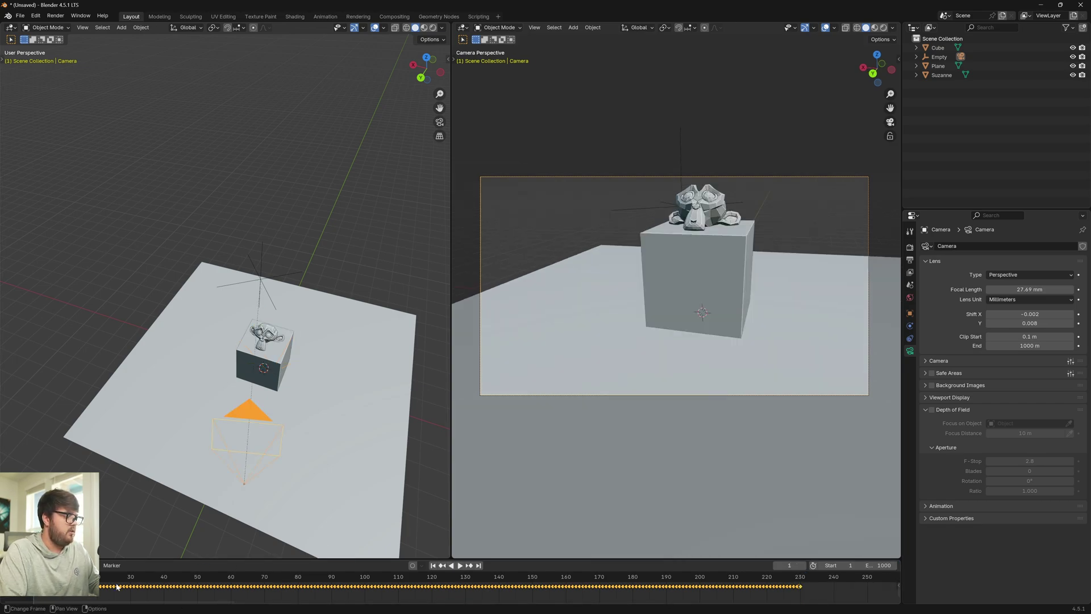
pyautogui.moveTo(33, 591); pyautogui.dragTo(30, 591)
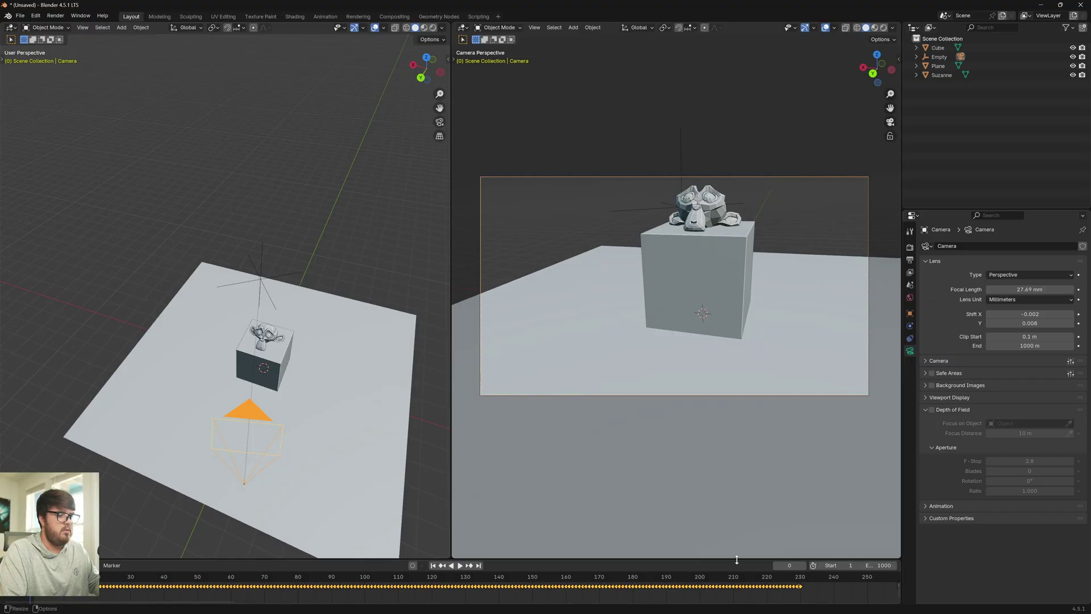
pyautogui.scroll(-8, 587, 588)
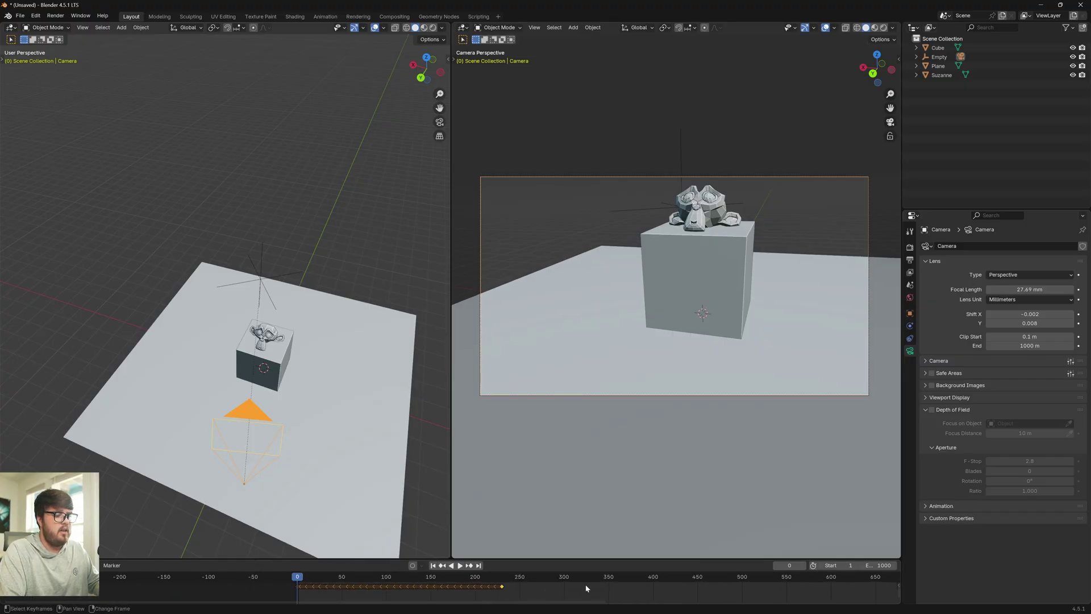
pyautogui.press('s')
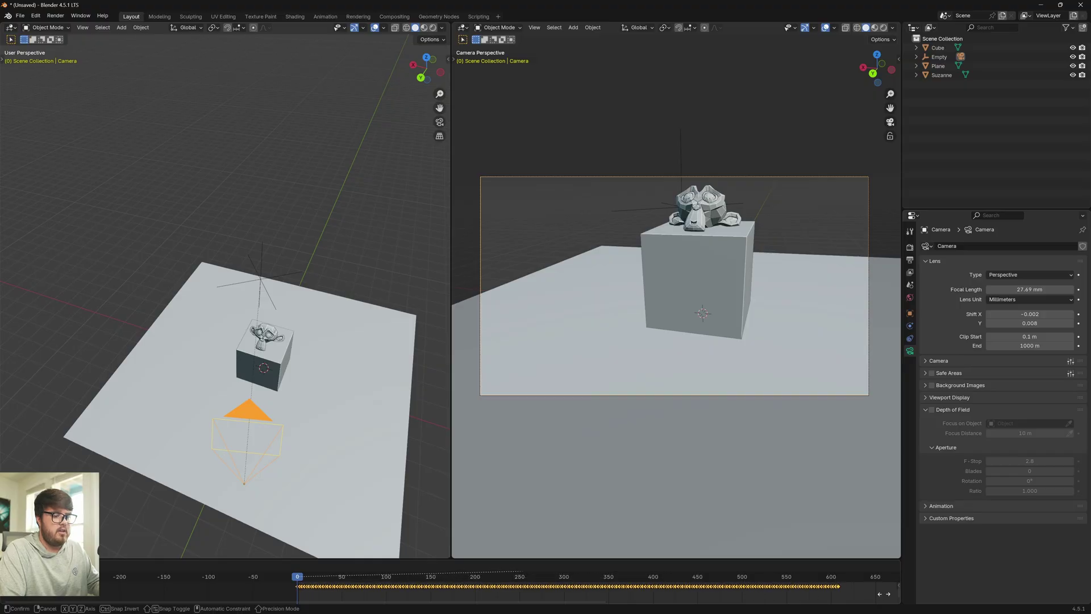
pyautogui.press('Return')
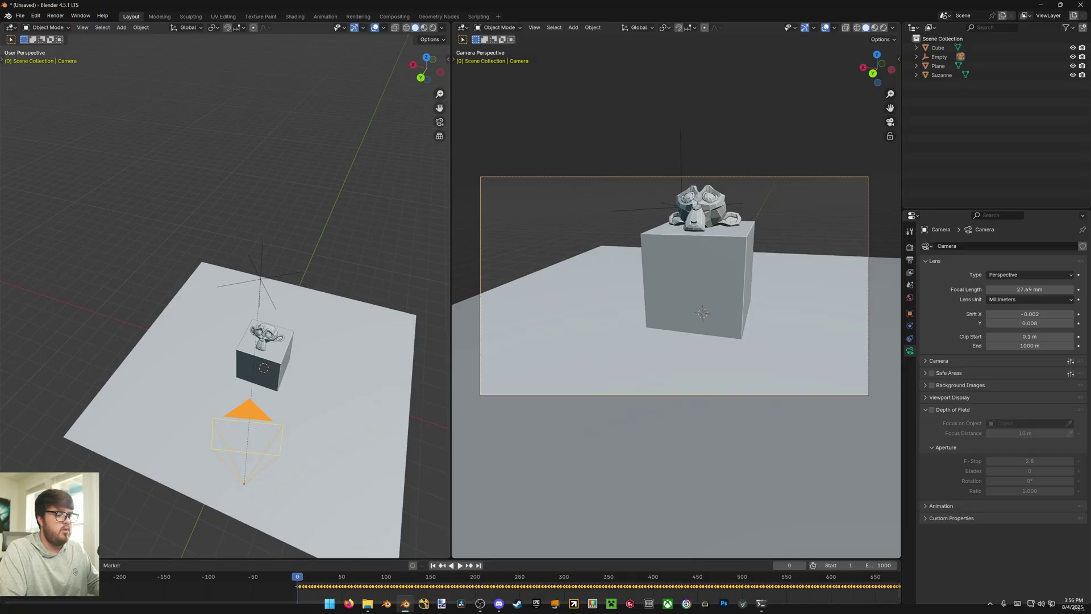
# Step: Play back the slowed-down camera animation
pyautogui.scroll(-4, 572, 579)
pyautogui.scroll(10, 335, 583)
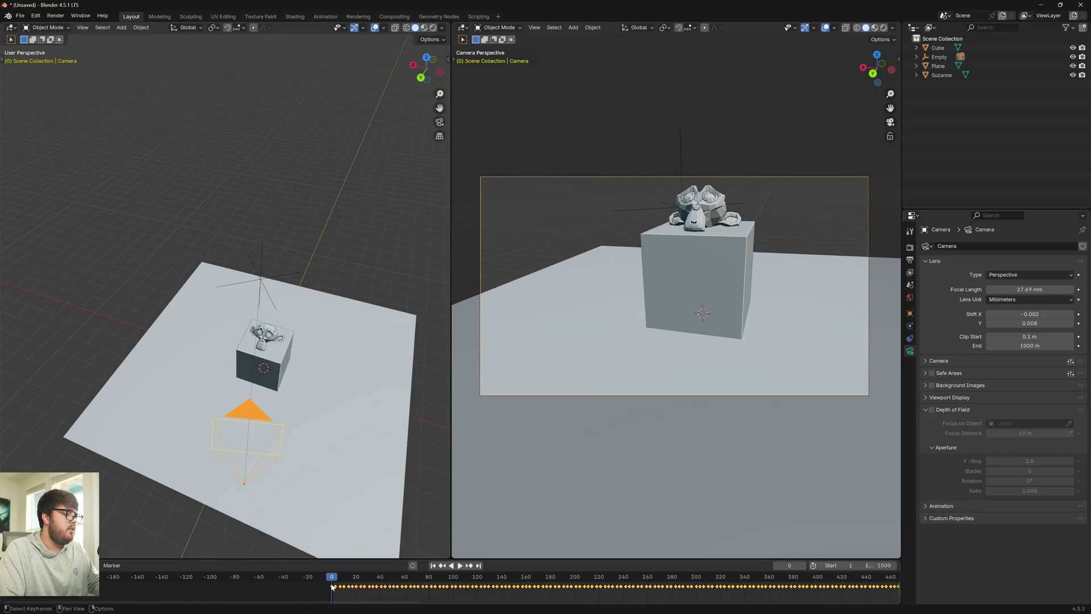
pyautogui.scroll(3, 335, 584)
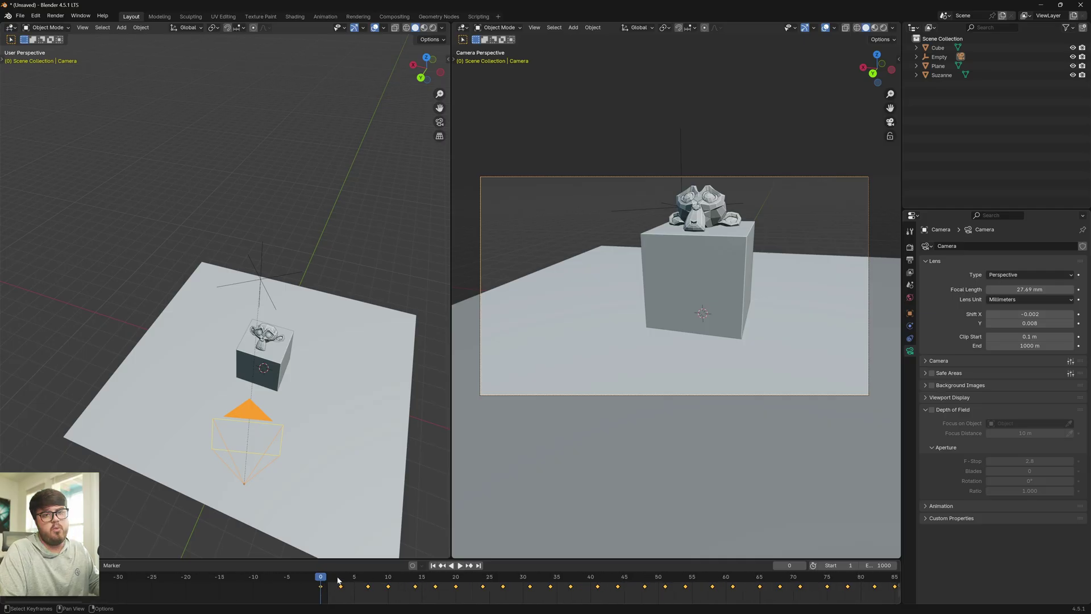
pyautogui.press('space')
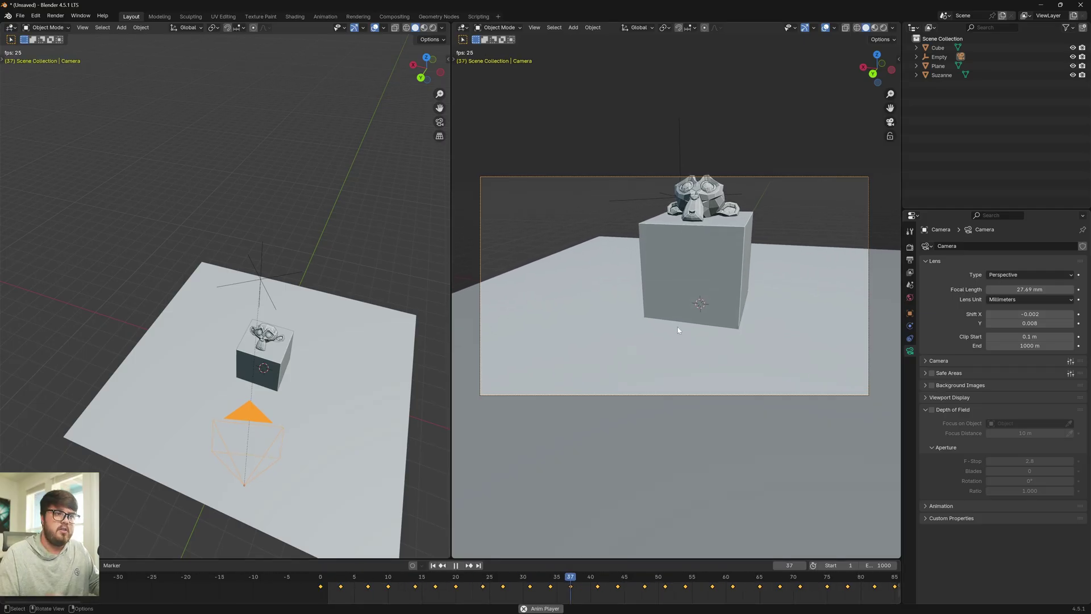